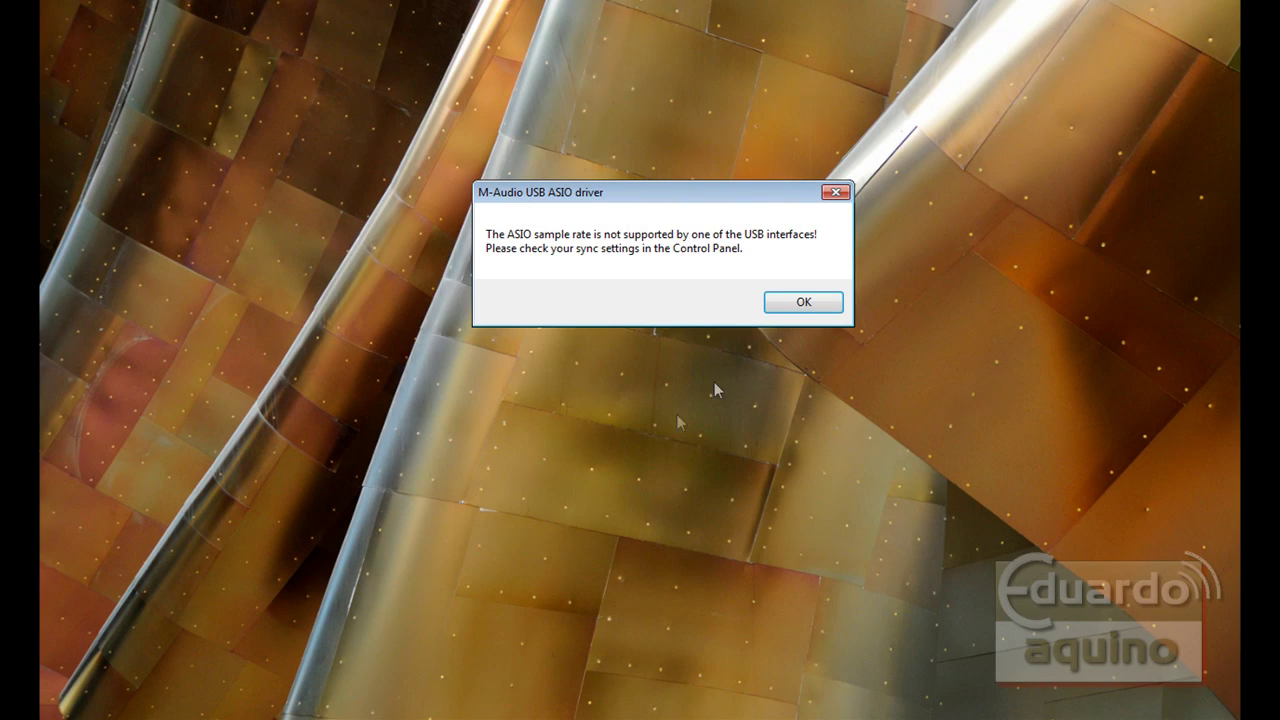
Dismiss the sample rate warning and the Quick Start dialog, and open the advanced audio options
{"action": "left_click", "coordinate": [803, 301]}
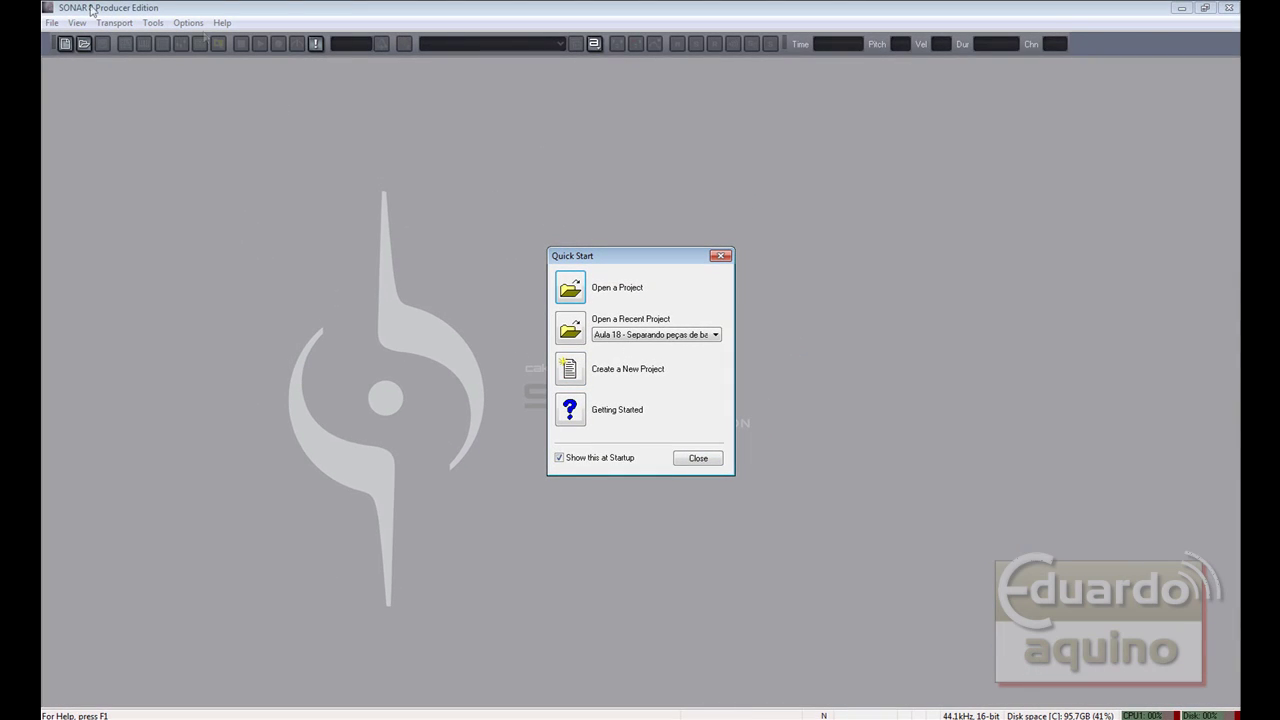
{"action": "left_click", "coordinate": [697, 458]}
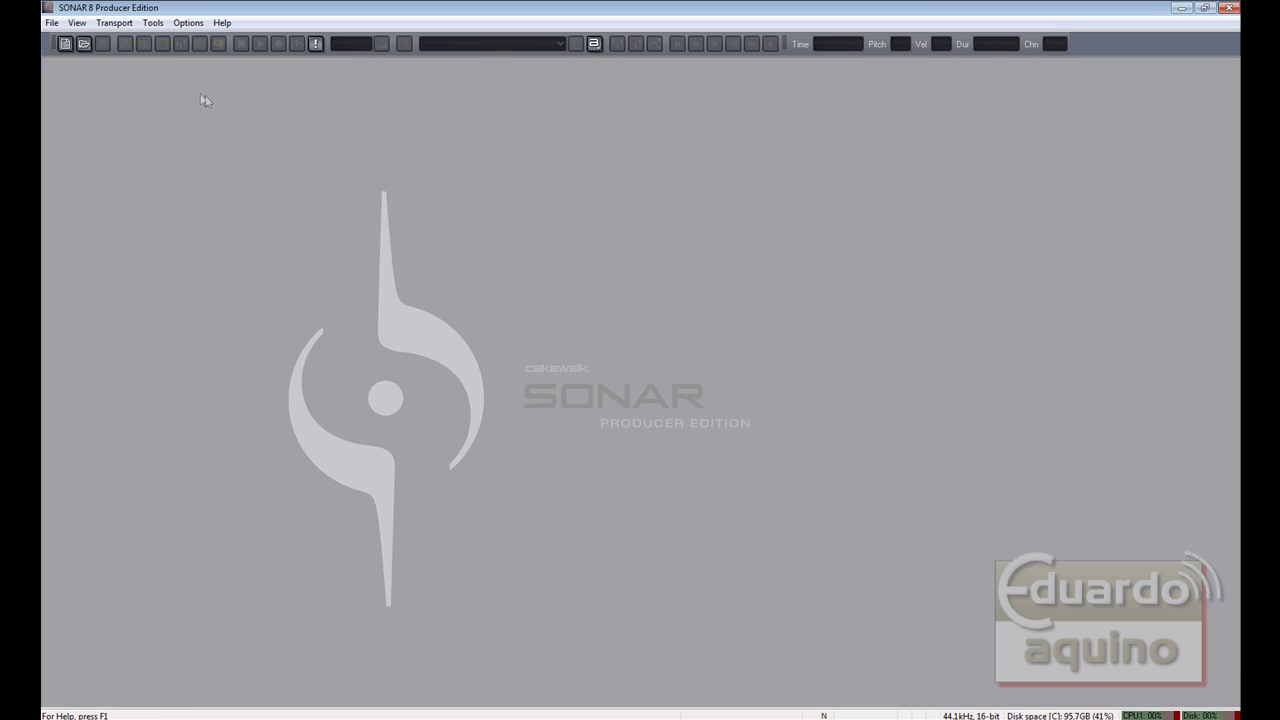
{"action": "left_click", "coordinate": [189, 23]}
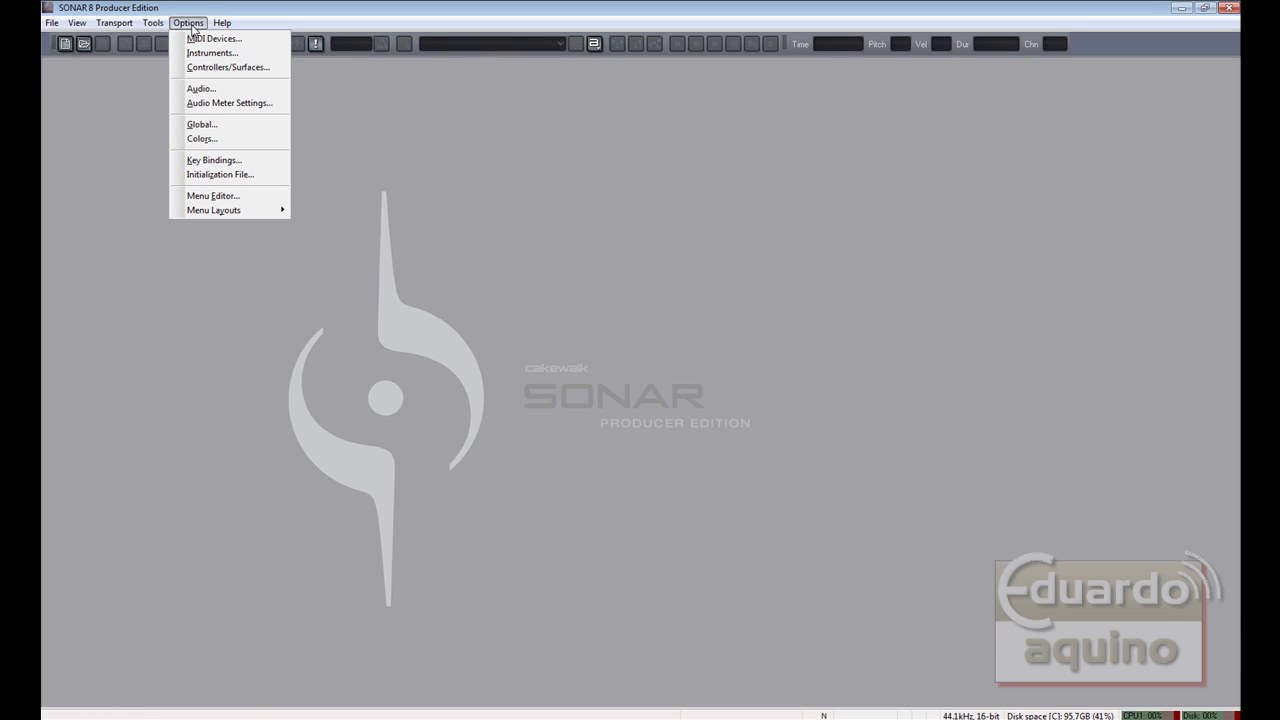
{"action": "left_click", "coordinate": [221, 94]}
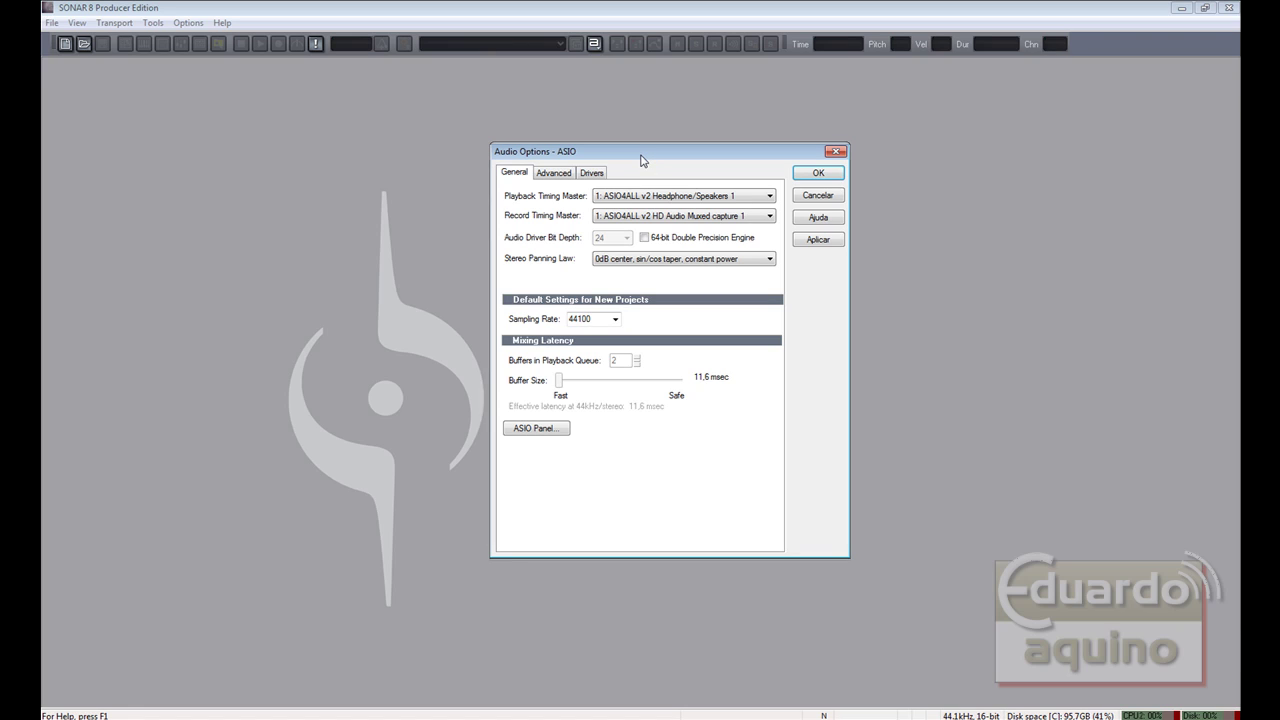
{"action": "left_click_drag", "start_coordinate": [642, 160], "coordinate": [642, 162]}
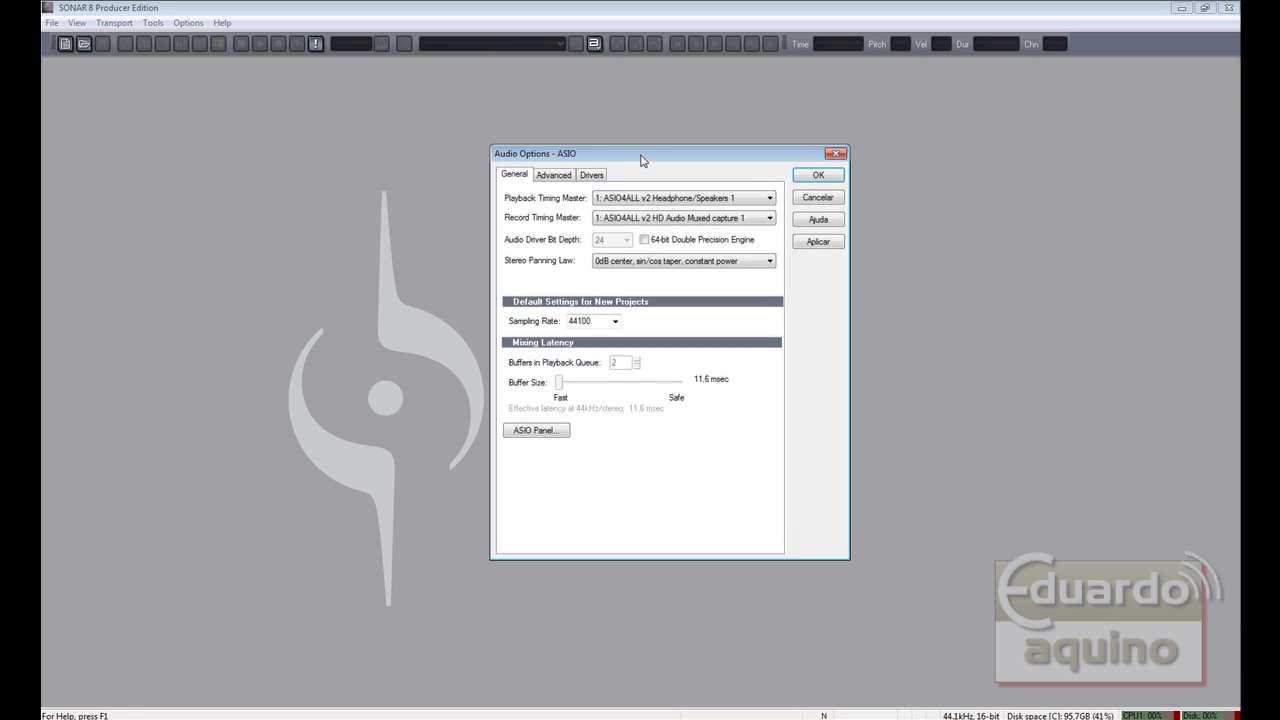
{"action": "left_click", "coordinate": [556, 176]}
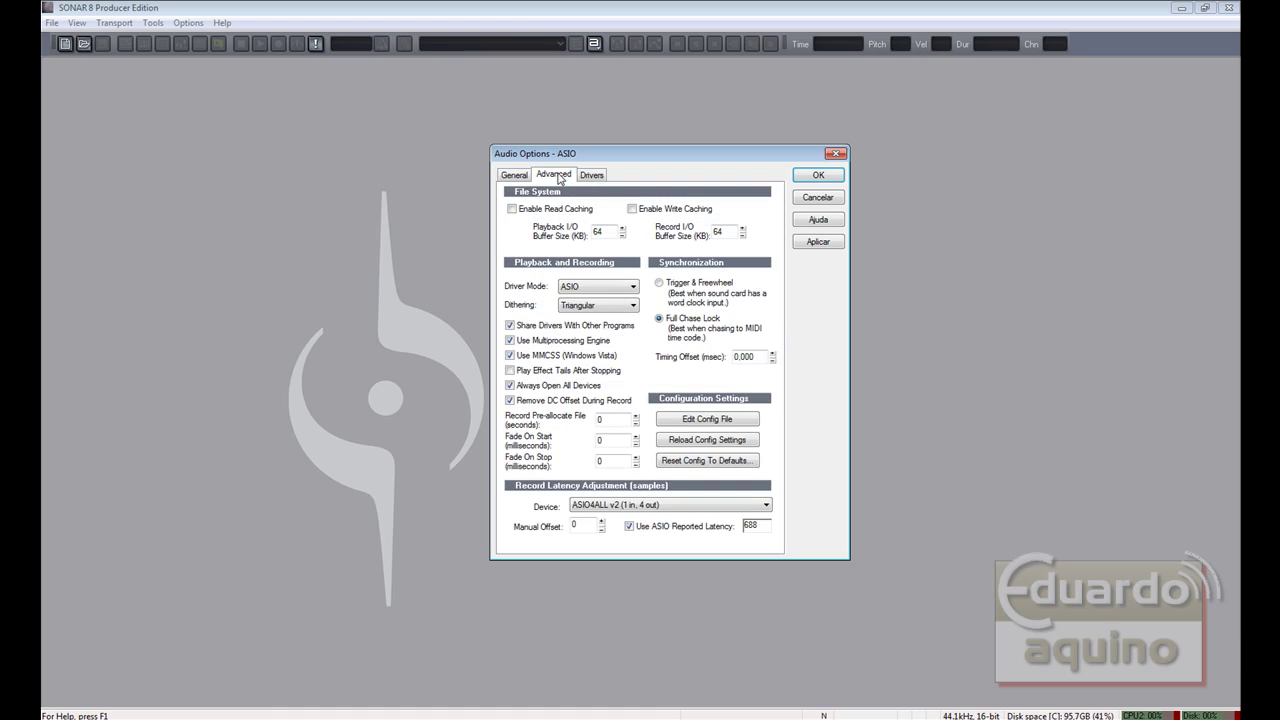
Try the WDM/KS and MME (32-Bit) driver modes for playback and recording
{"action": "left_click", "coordinate": [633, 287]}
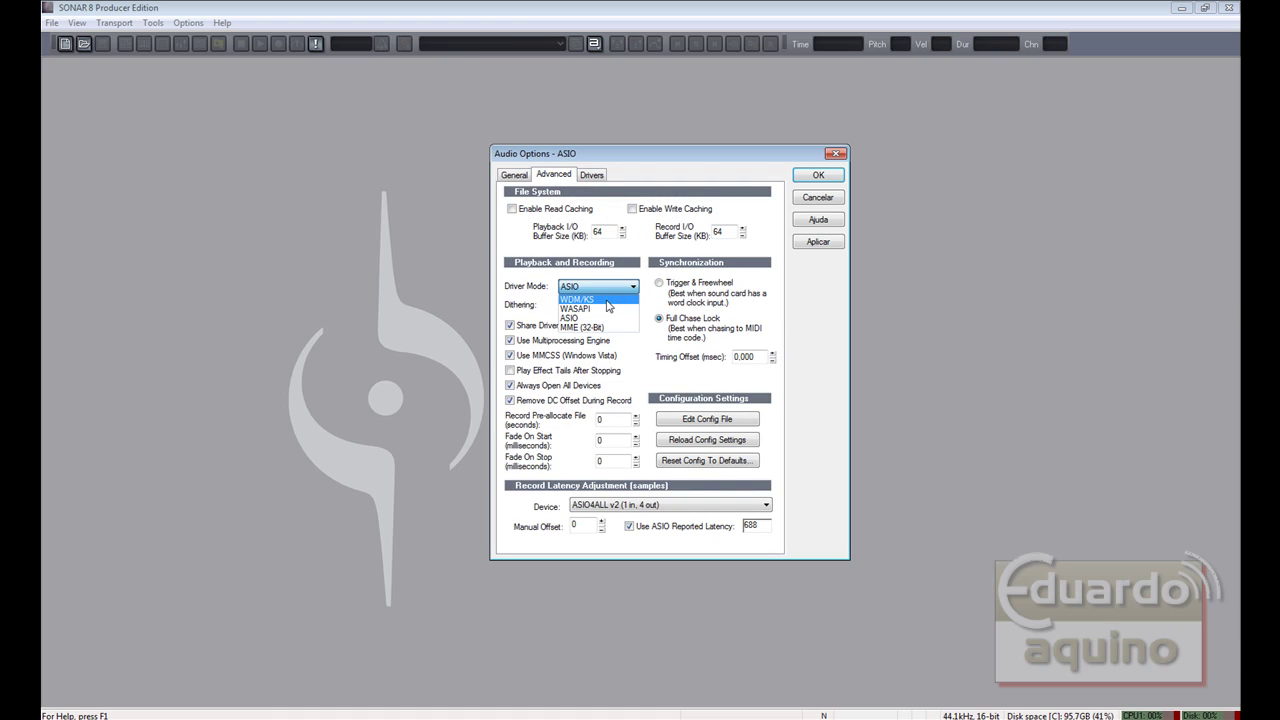
{"action": "left_click", "coordinate": [607, 299]}
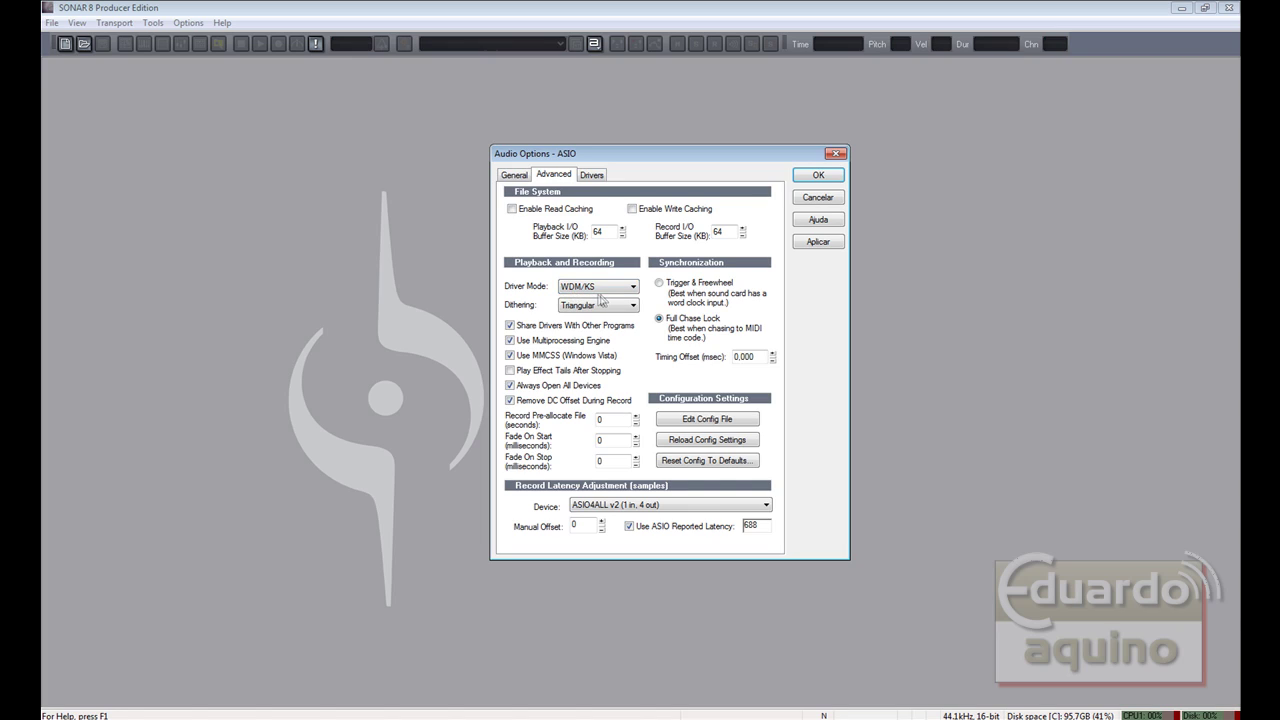
{"action": "left_click", "coordinate": [636, 289]}
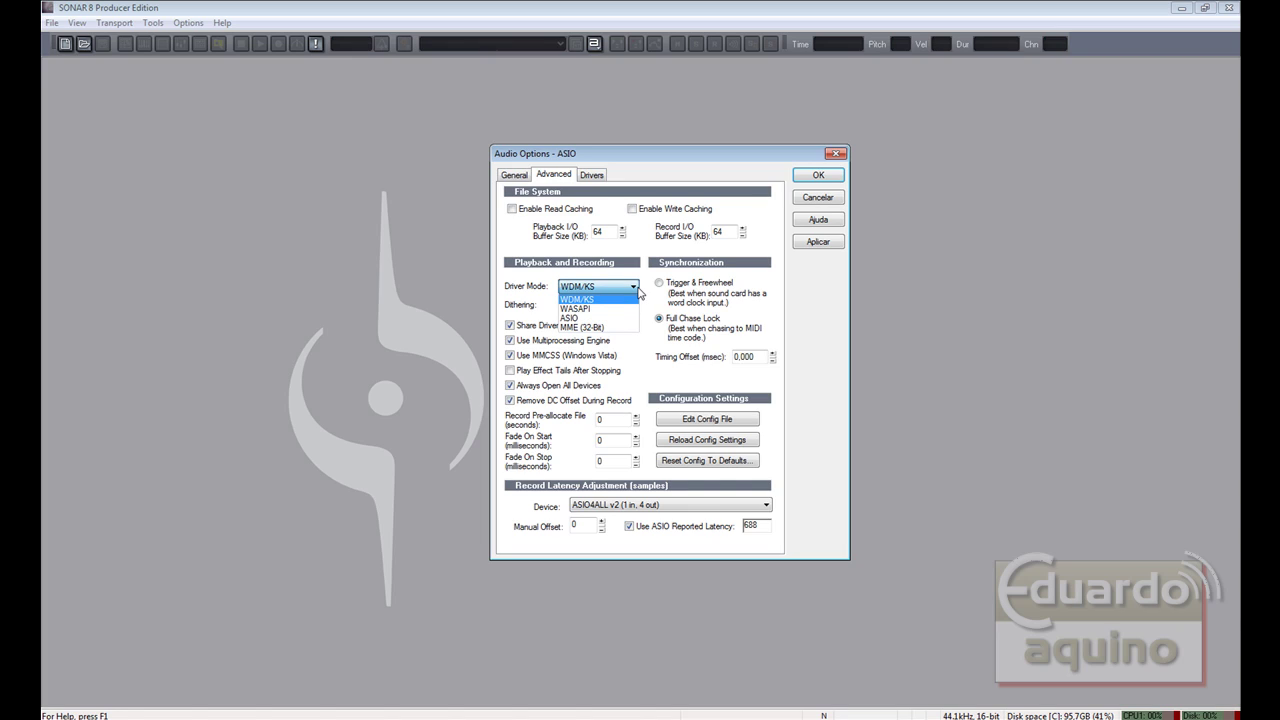
{"action": "left_click", "coordinate": [538, 280]}
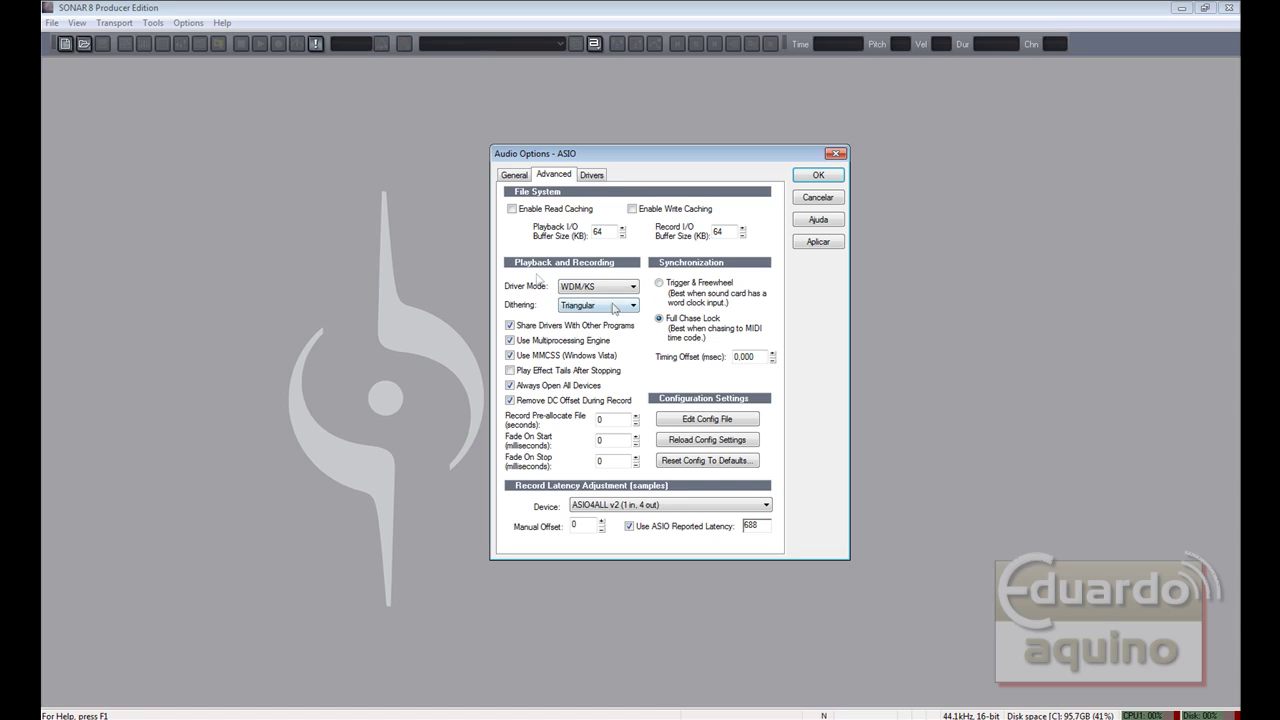
{"action": "left_click", "coordinate": [600, 292]}
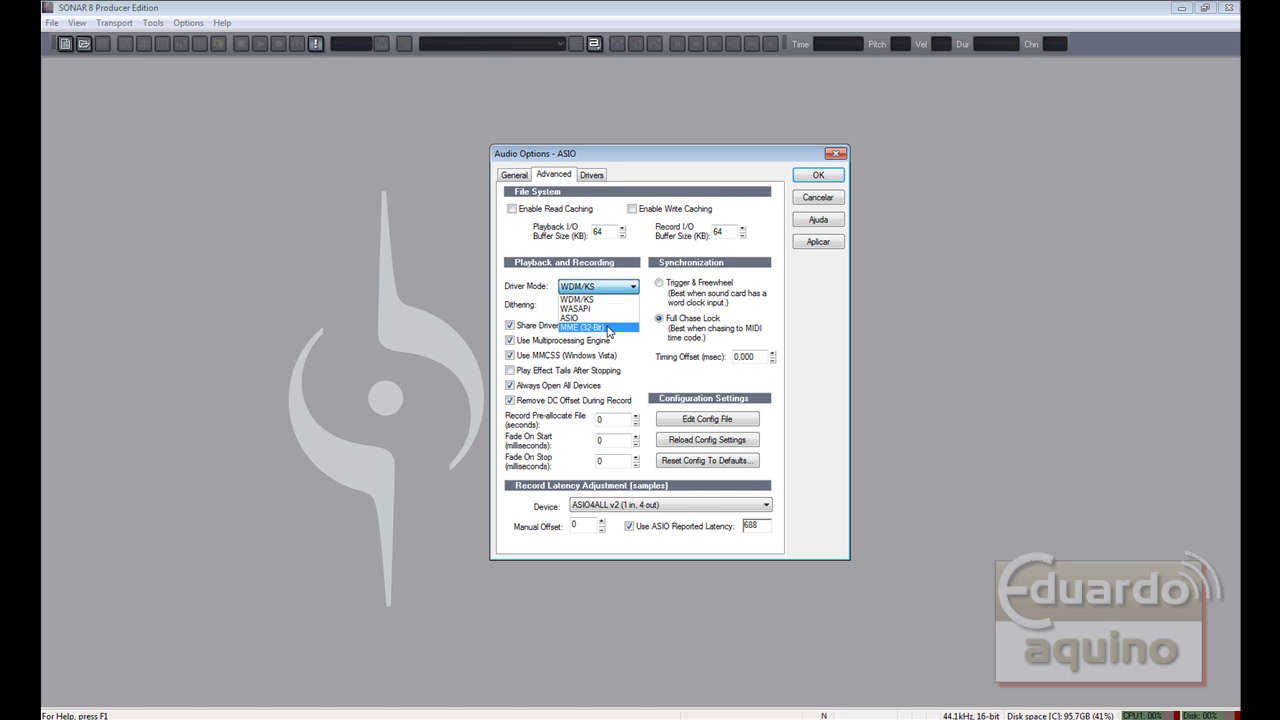
{"action": "left_click", "coordinate": [607, 331]}
{"action": "left_click", "coordinate": [586, 288]}
{"action": "left_click", "coordinate": [586, 299]}
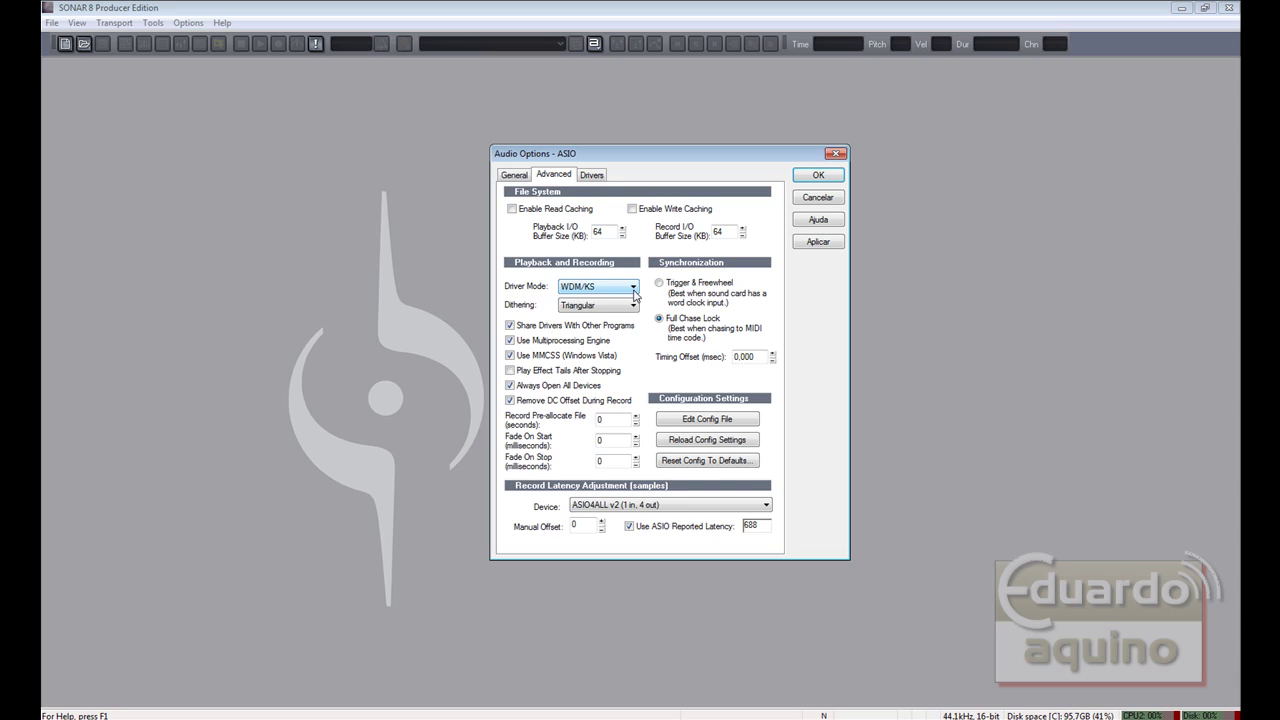
Set the playback and recording driver mode to ASIO and accept the audio options
{"action": "left_click", "coordinate": [634, 291]}
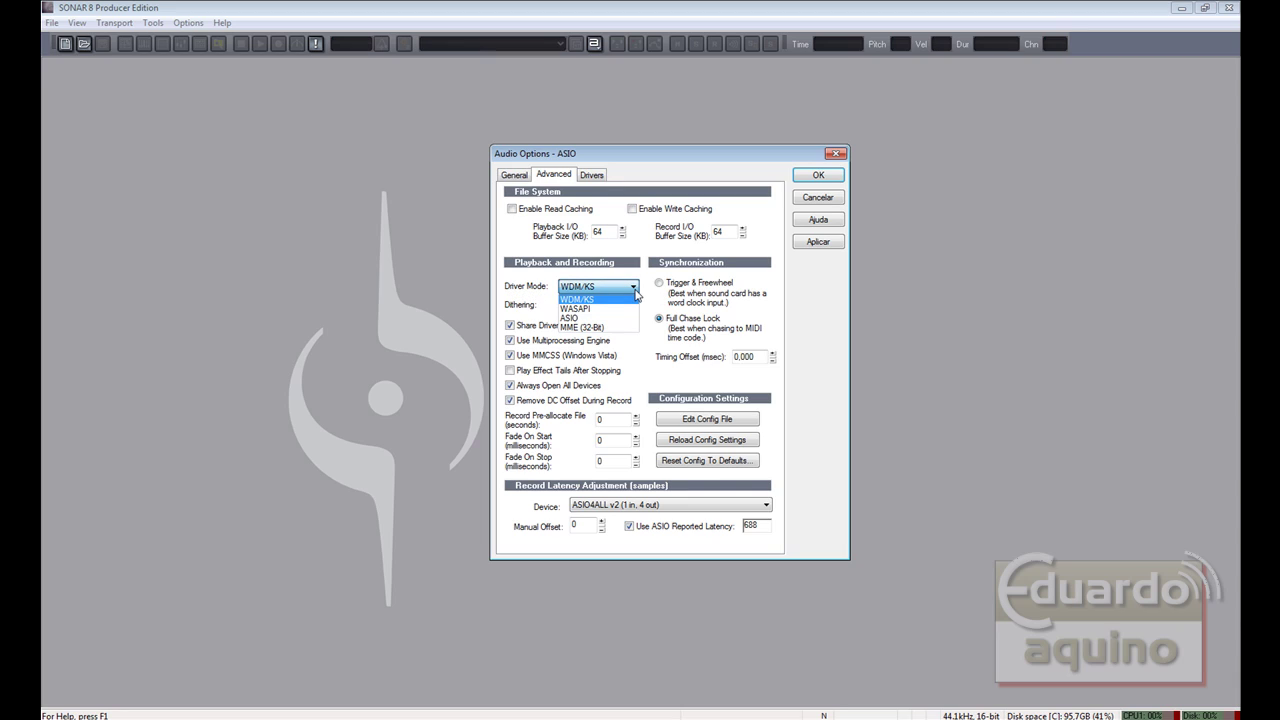
{"action": "left_click", "coordinate": [587, 319]}
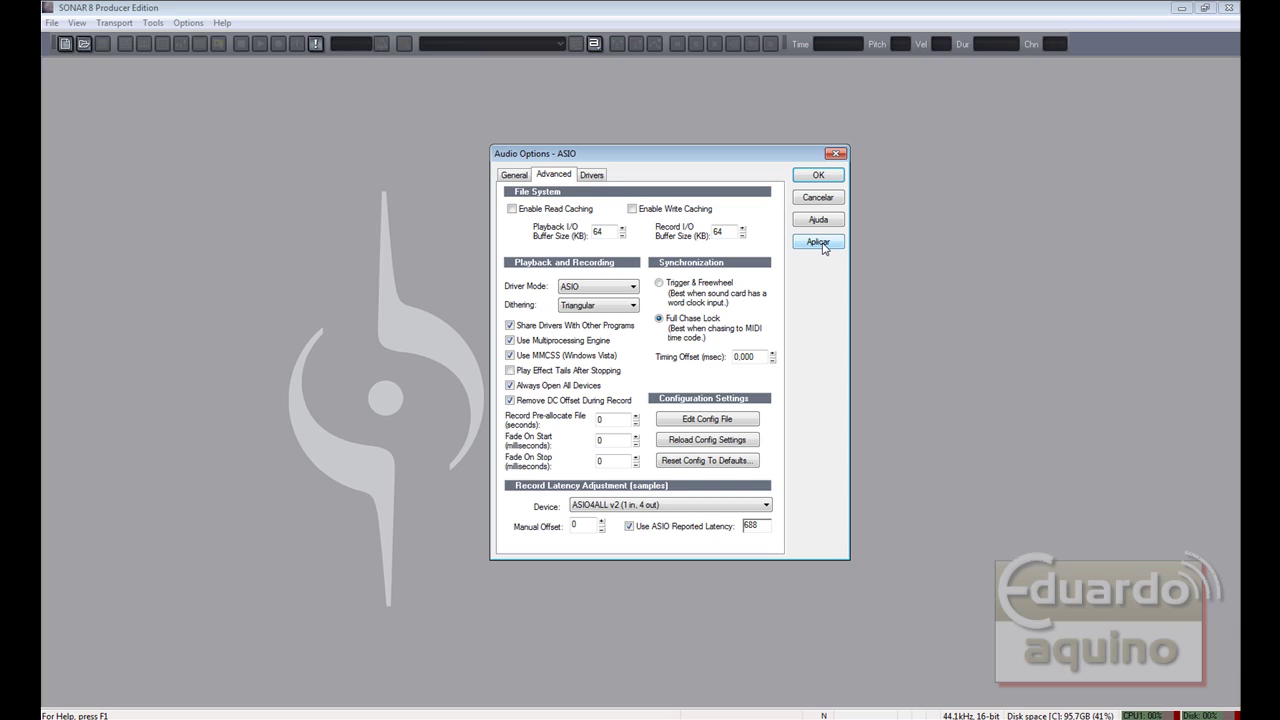
{"action": "left_click", "coordinate": [816, 176]}
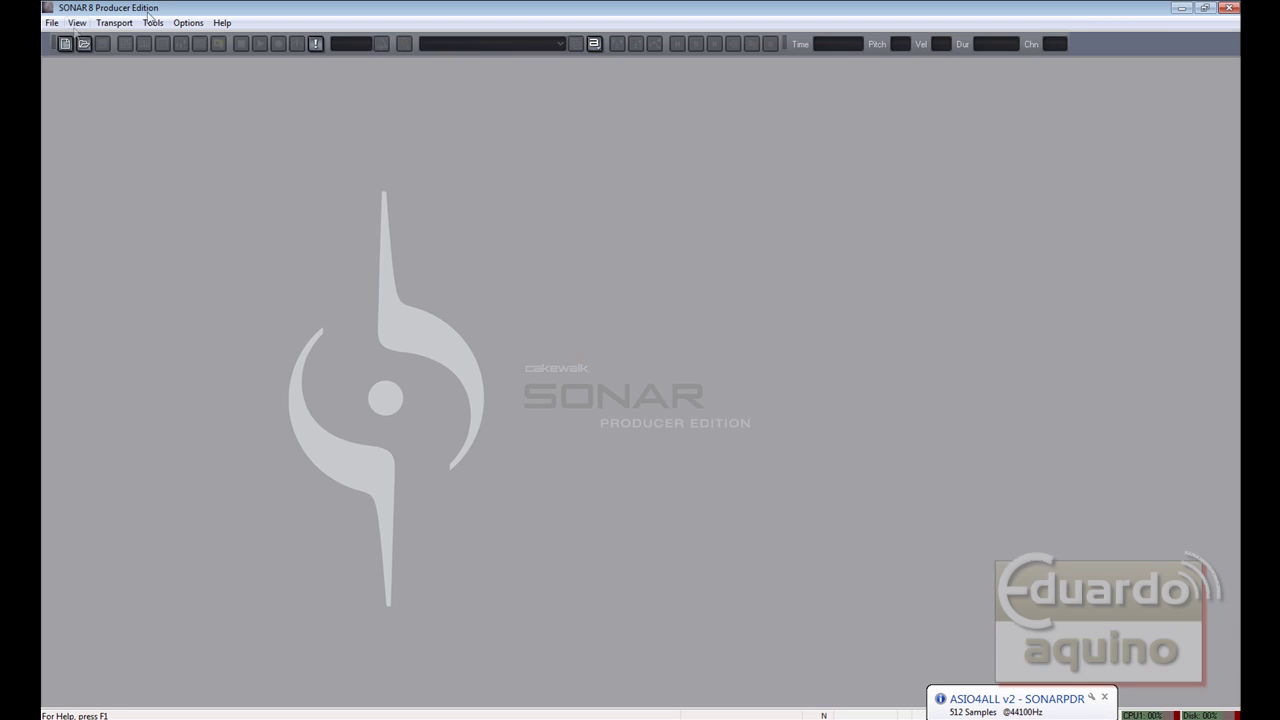
Restart SONAR, dismissing the sample rate warning and the Quick Start dialog
{"action": "left_click", "coordinate": [1230, 7]}
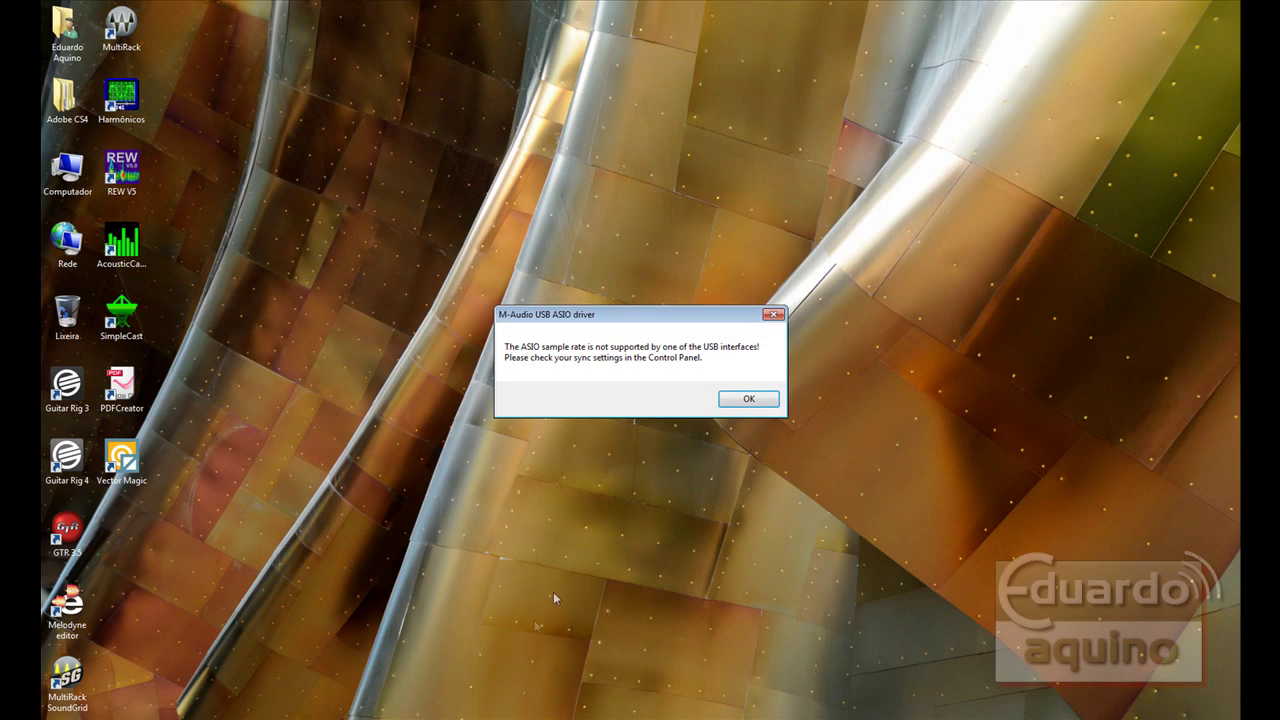
{"action": "left_click", "coordinate": [737, 400]}
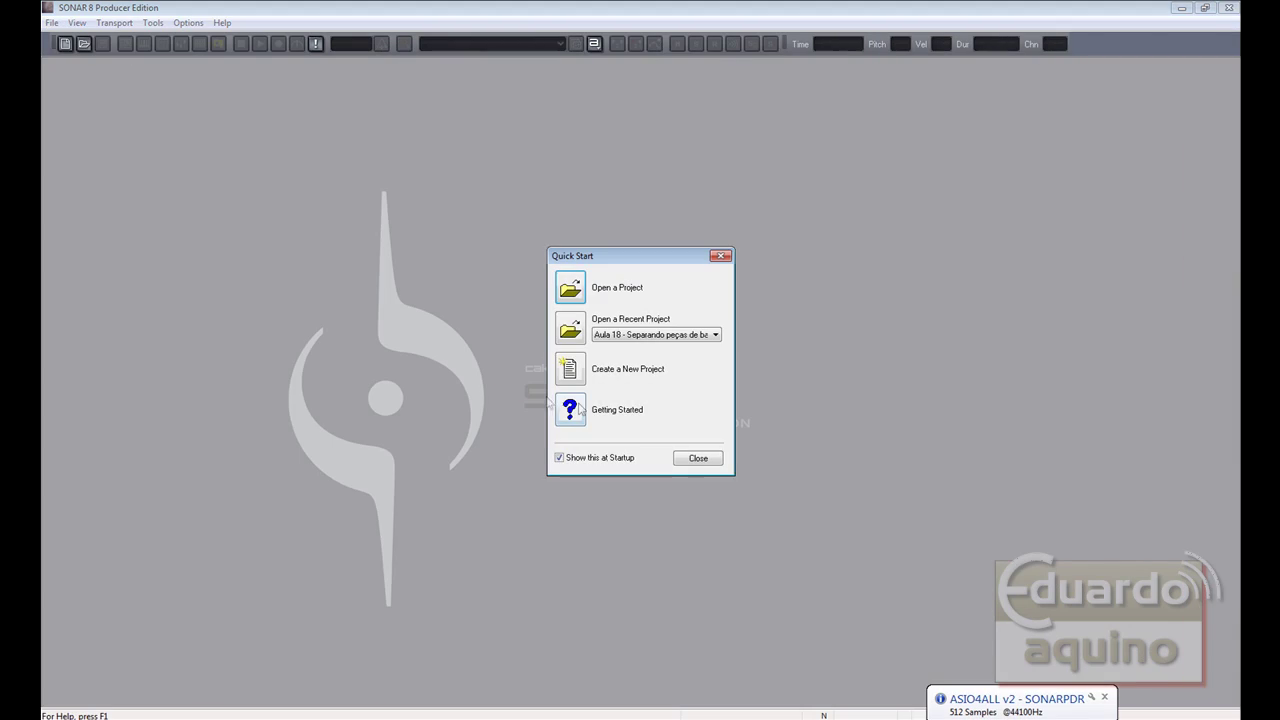
{"action": "left_click", "coordinate": [702, 460]}
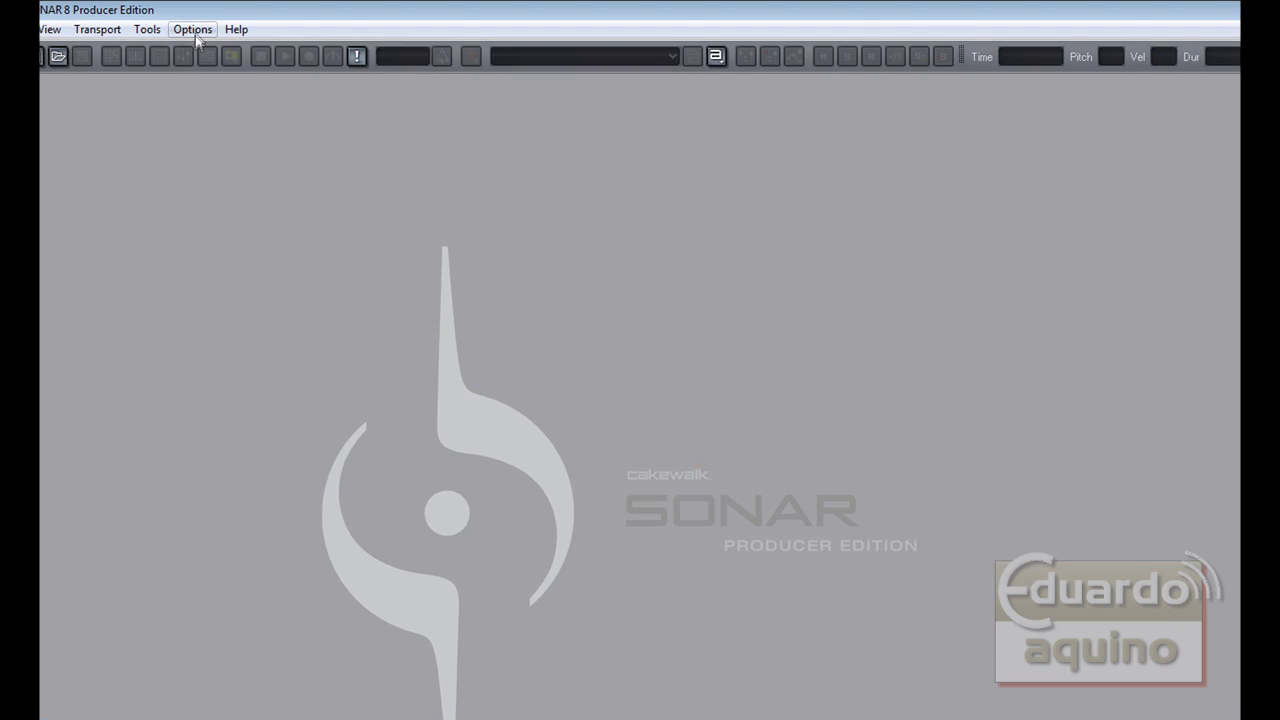
Reopen the audio options and review the devices available as playback and record timing masters
{"action": "left_click", "coordinate": [194, 30]}
{"action": "left_click", "coordinate": [228, 115]}
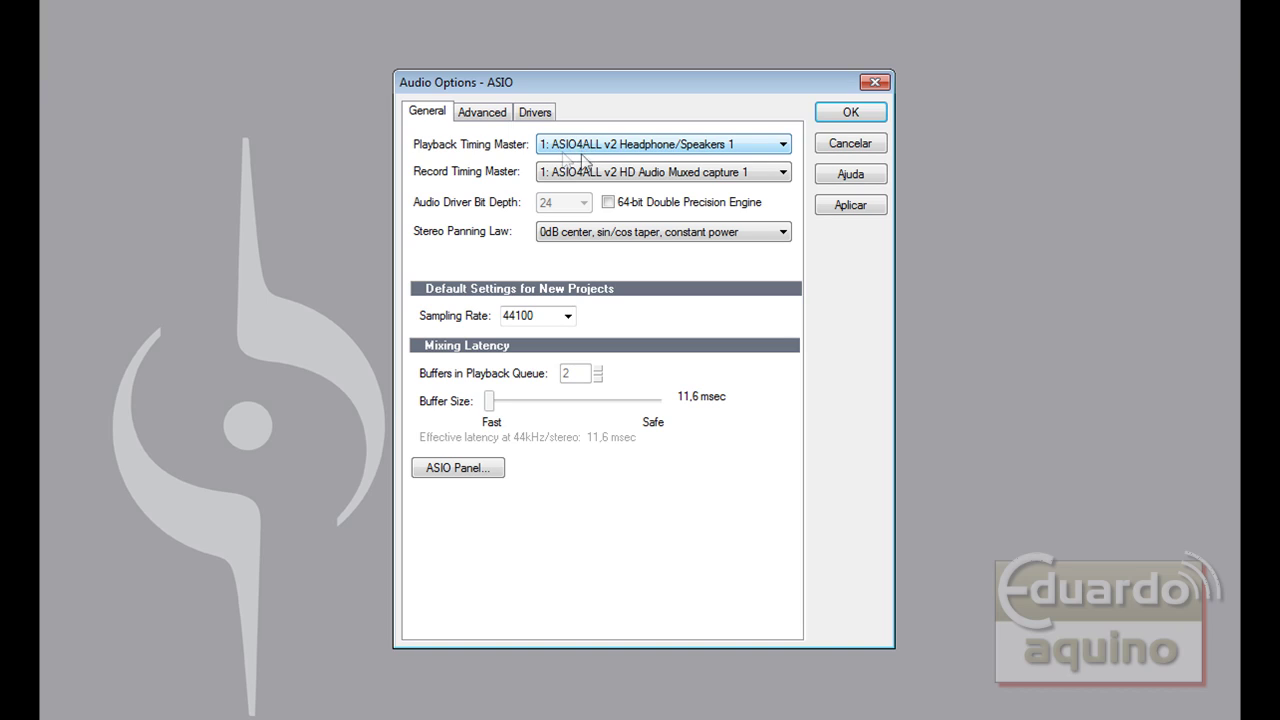
{"action": "left_click", "coordinate": [636, 150]}
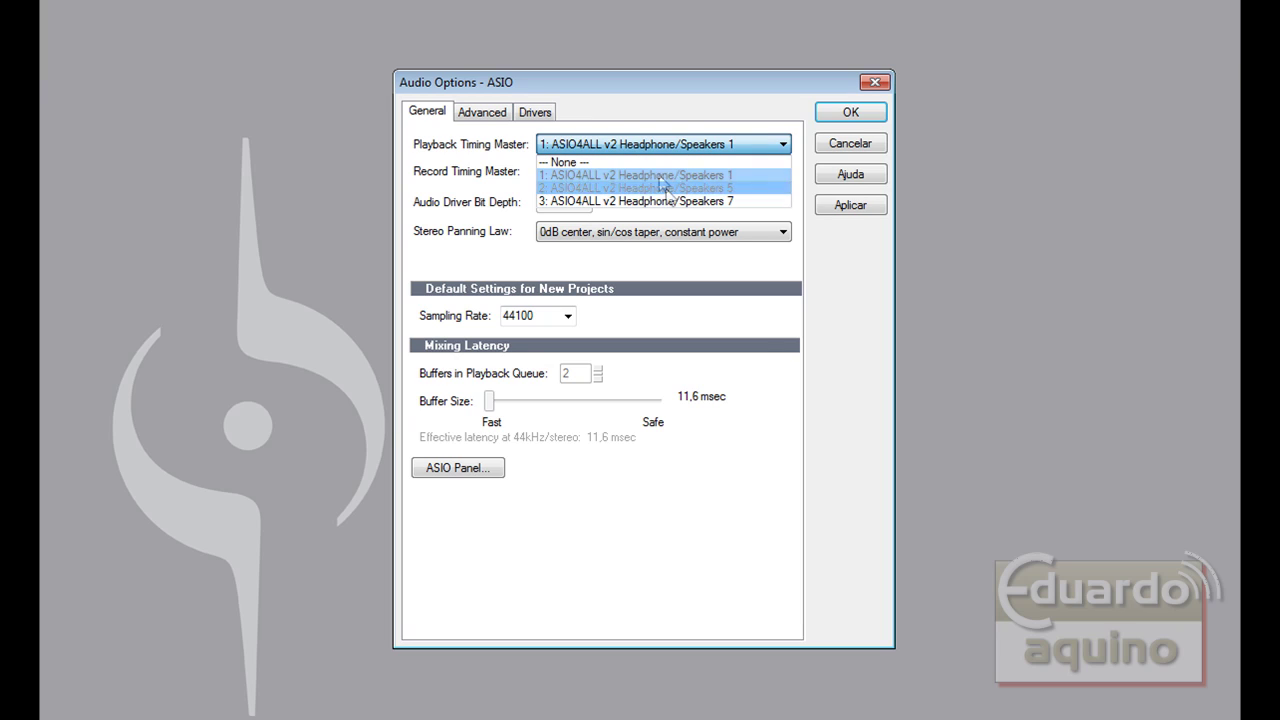
{"action": "left_click", "coordinate": [741, 415]}
{"action": "left_click", "coordinate": [633, 180]}
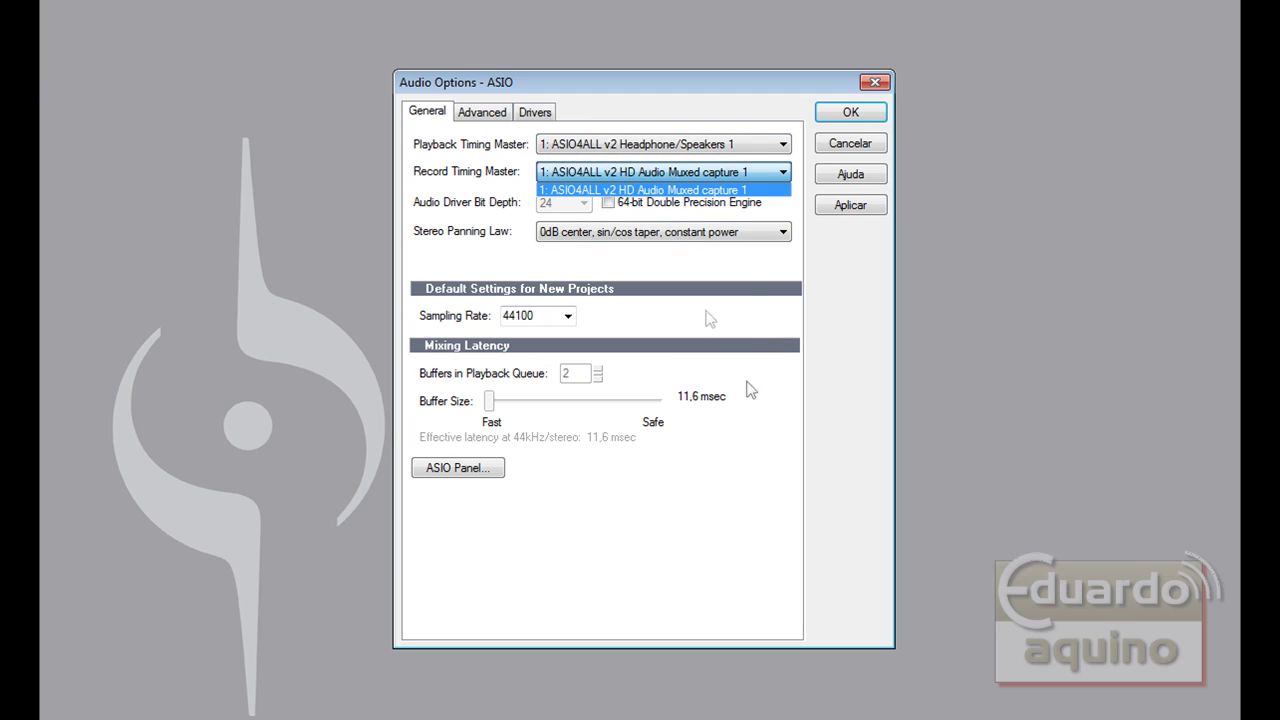
{"action": "left_click", "coordinate": [752, 478]}
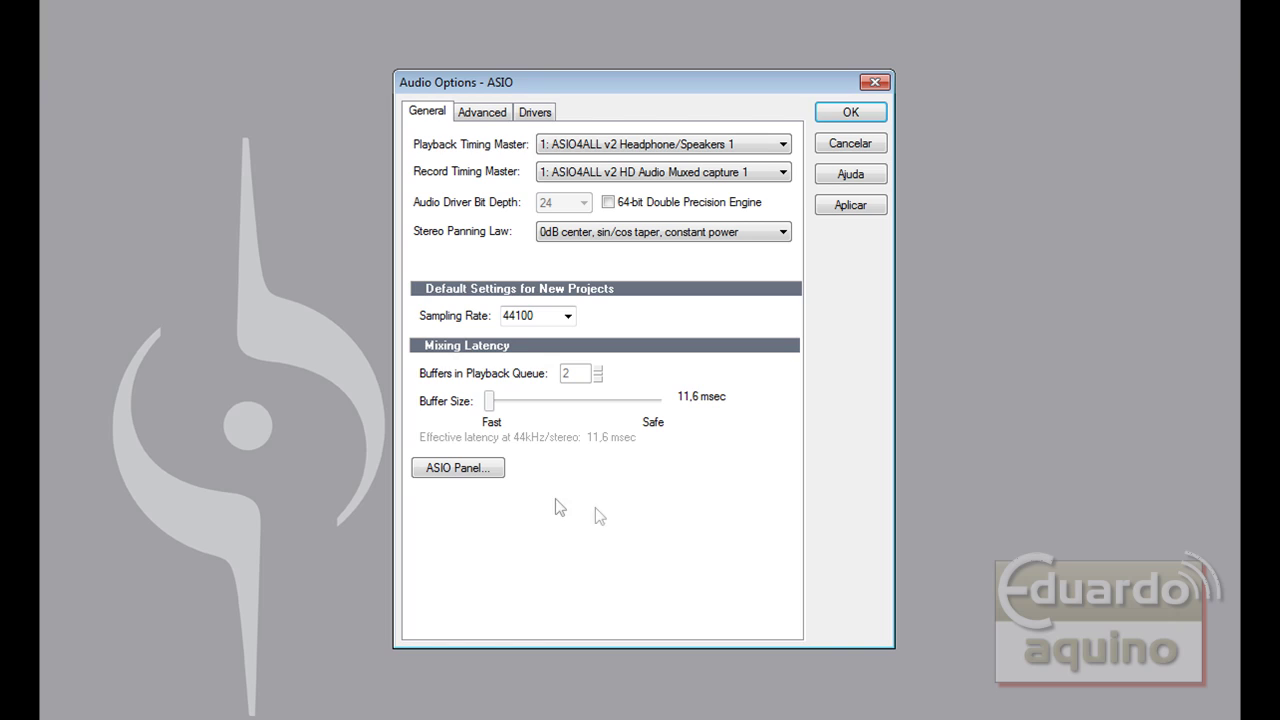
Open the ASIO4ALL control panel, place it beside the audio options and show its advanced settings
{"action": "left_click", "coordinate": [466, 470]}
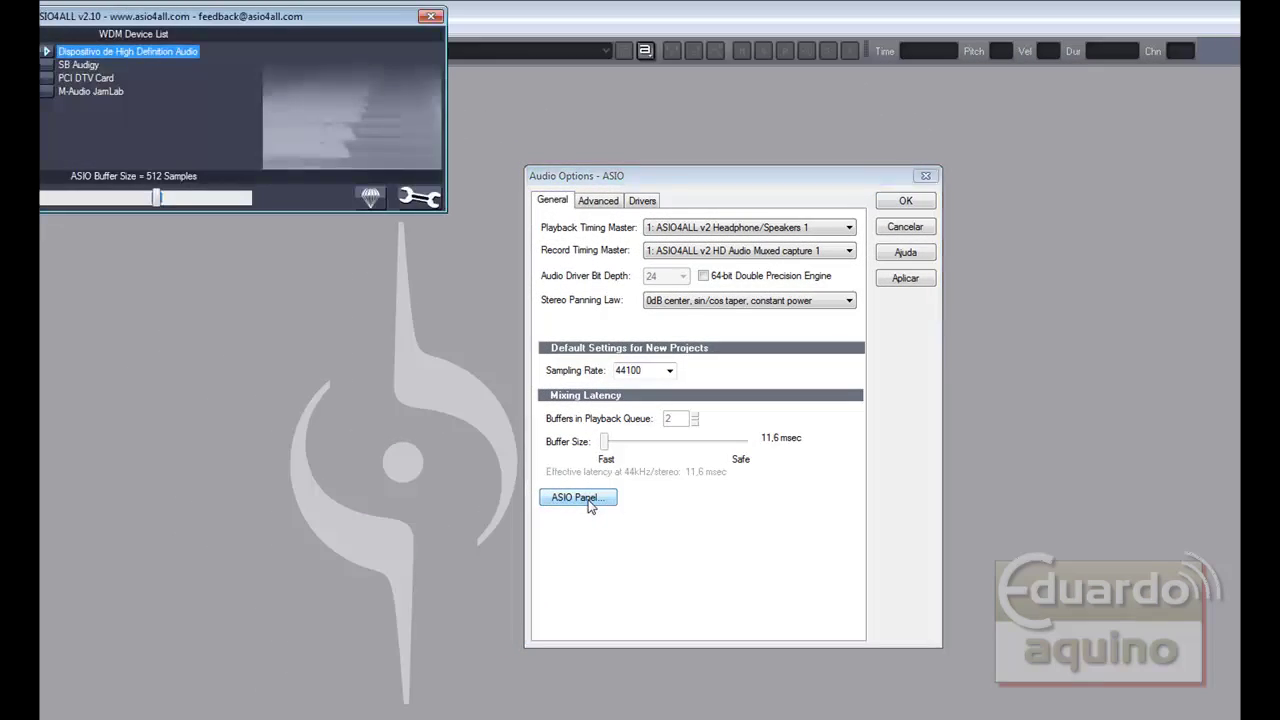
{"action": "left_click_drag", "start_coordinate": [229, 25], "coordinate": [281, 181]}
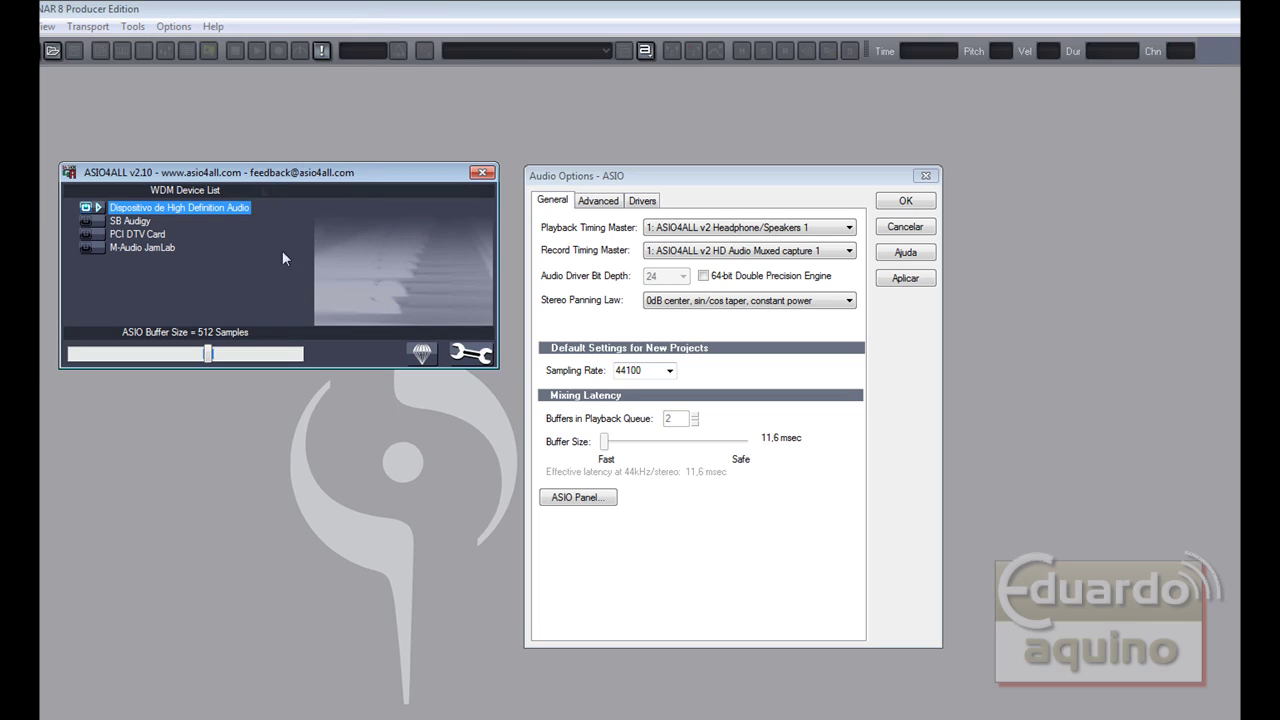
{"action": "left_click", "coordinate": [472, 355]}
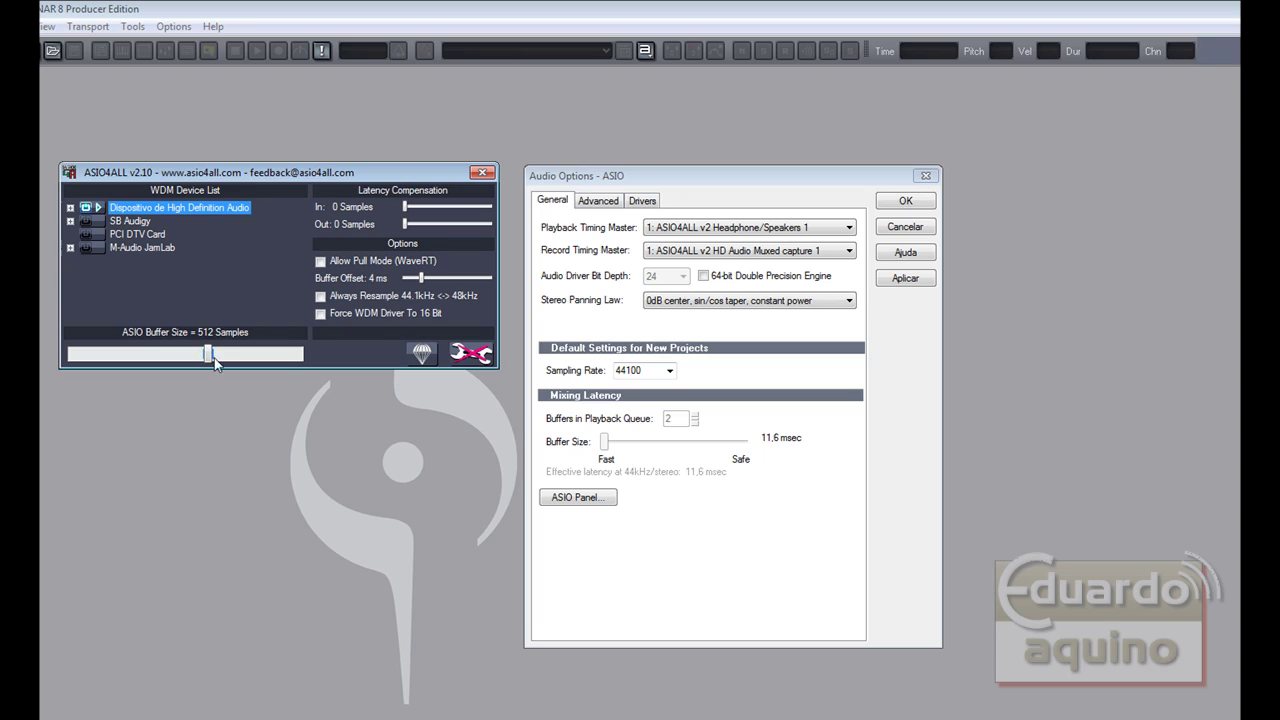
Try an ASIO buffer size of 64 samples and set it back to 512 samples
{"action": "left_click_drag", "start_coordinate": [213, 363], "coordinate": [58, 343]}
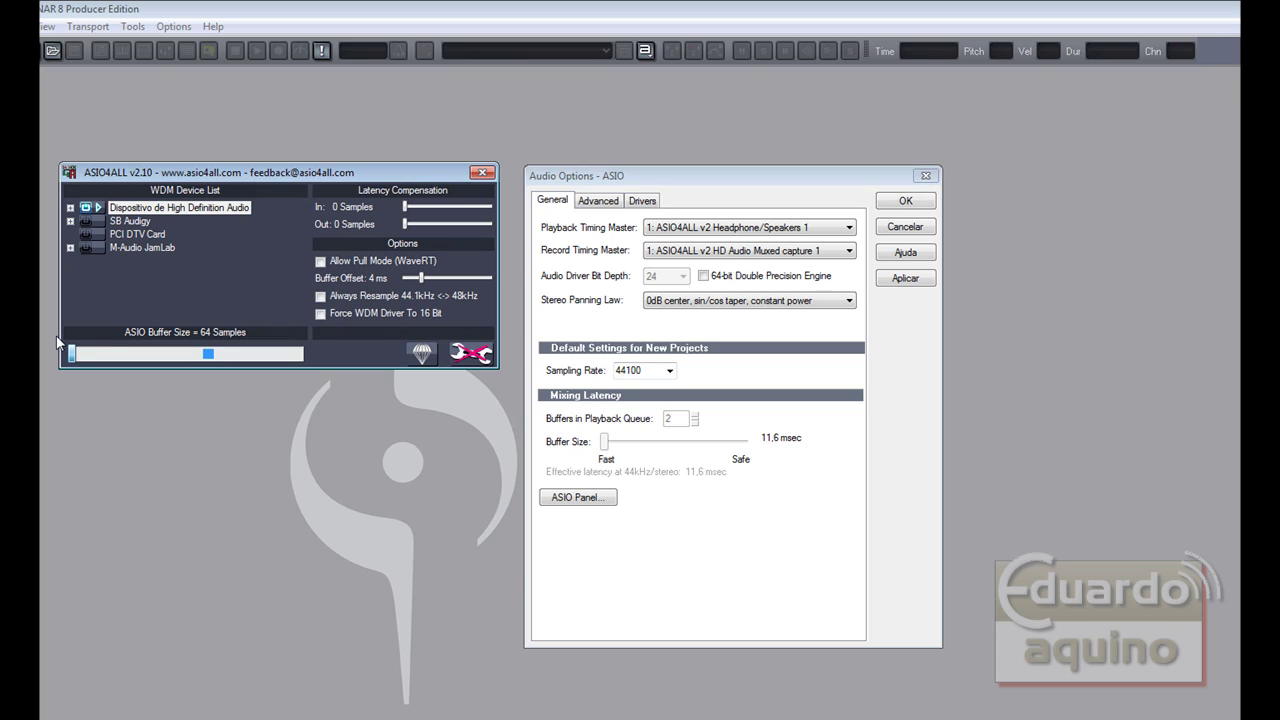
{"action": "left_click", "coordinate": [73, 354]}
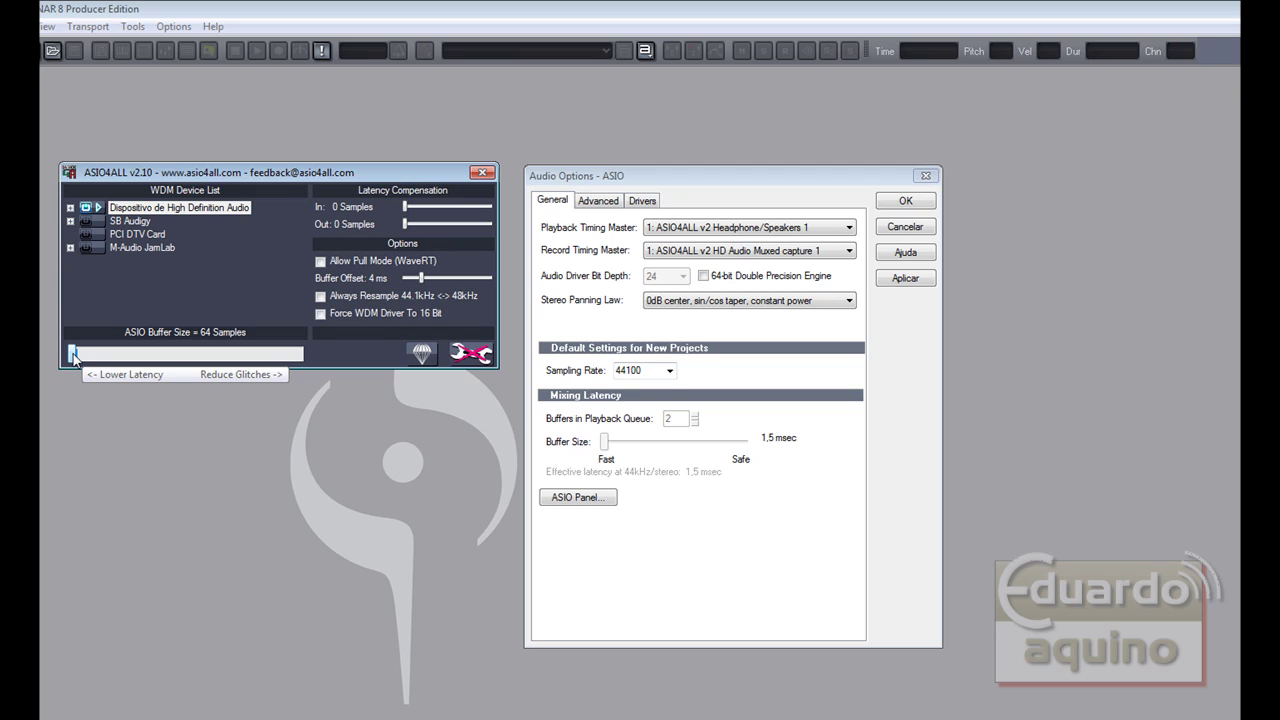
{"action": "left_click_drag", "start_coordinate": [73, 356], "coordinate": [208, 364]}
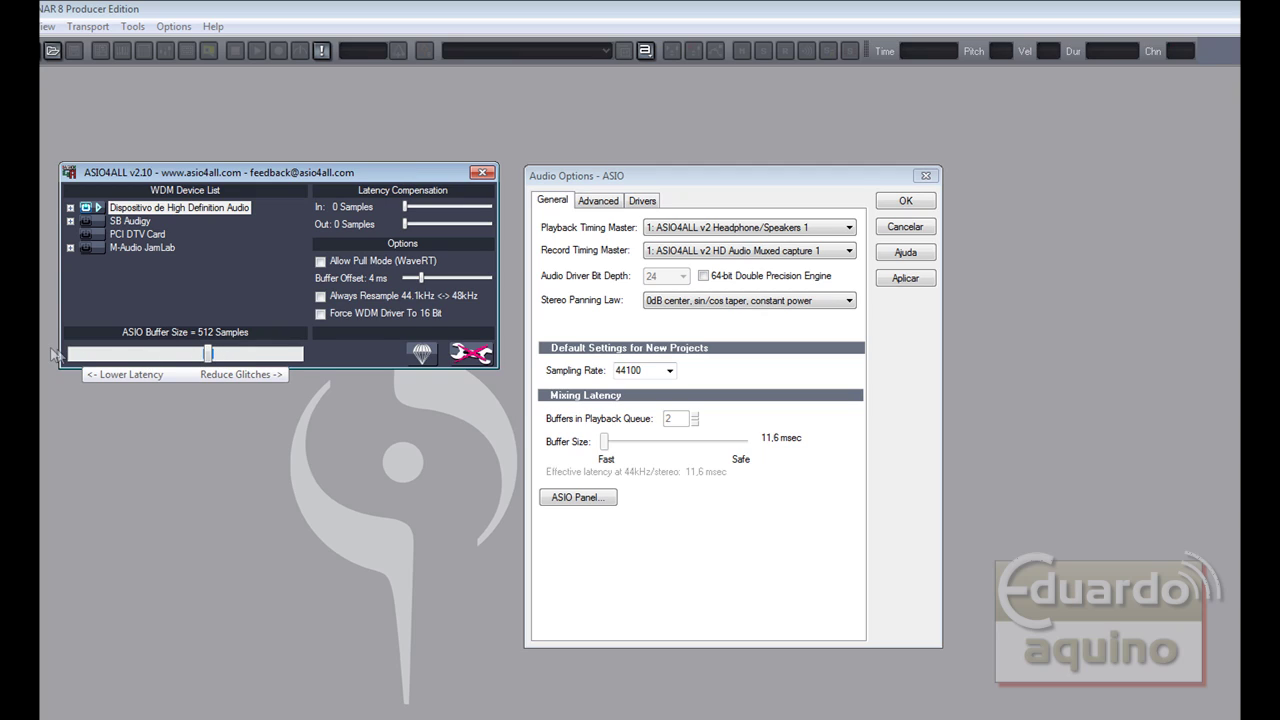
{"action": "mouse_move", "coordinate": [207, 354]}
{"action": "left_mouse_down"}
{"action": "mouse_move", "coordinate": [69, 350]}
{"action": "mouse_move", "coordinate": [206, 360]}
{"action": "left_mouse_up"}
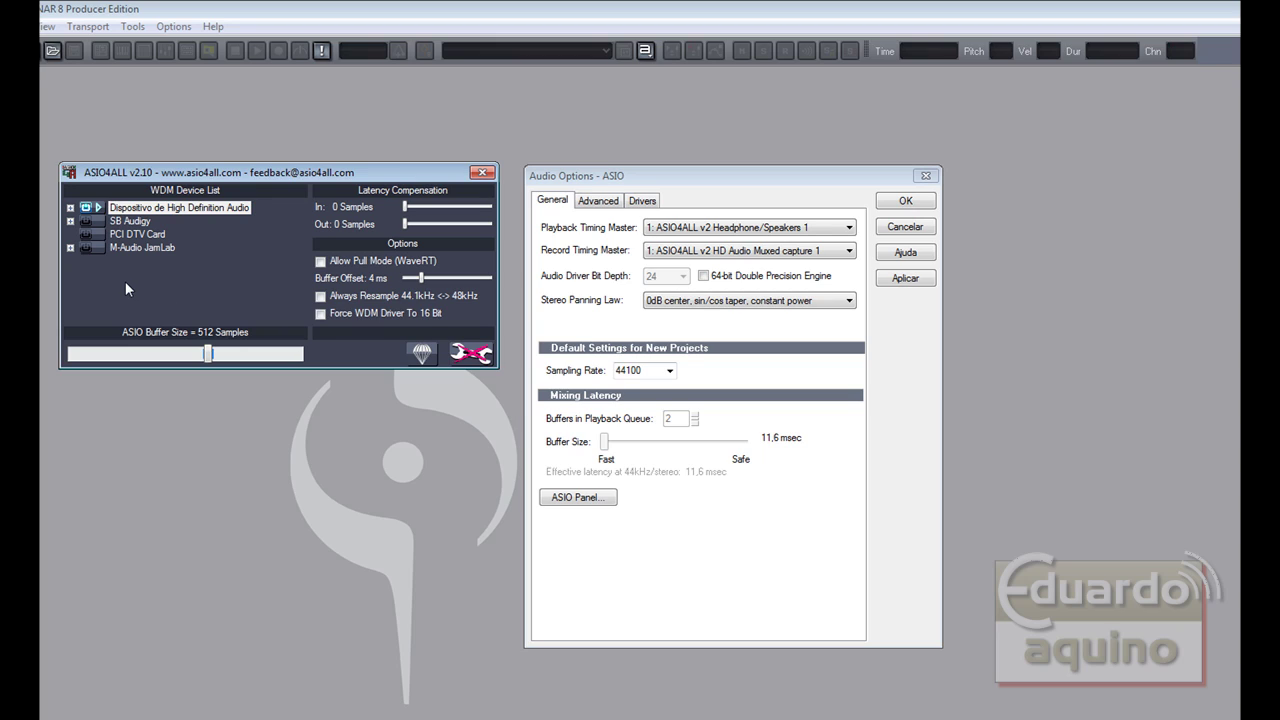
Examine the entries in the WDM device list and the interfaces under the High Definition Audio device
{"action": "mouse_move", "coordinate": [125, 222]}
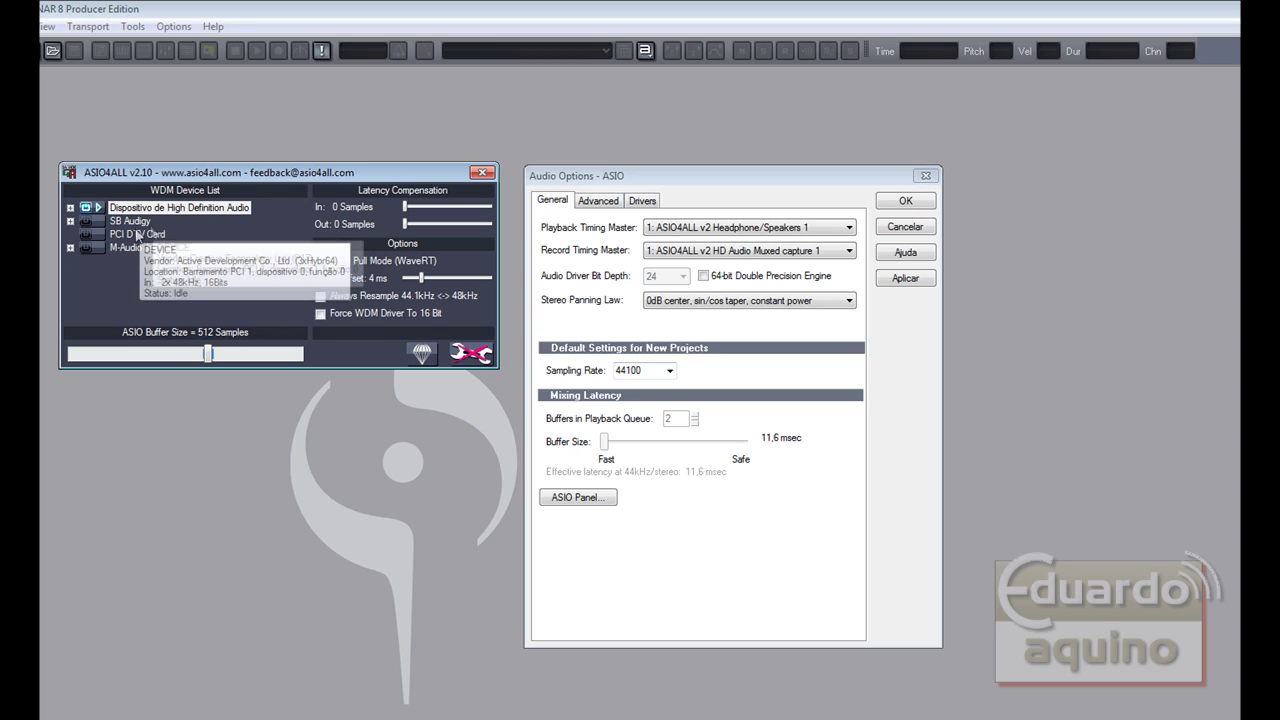
{"action": "mouse_move", "coordinate": [124, 246]}
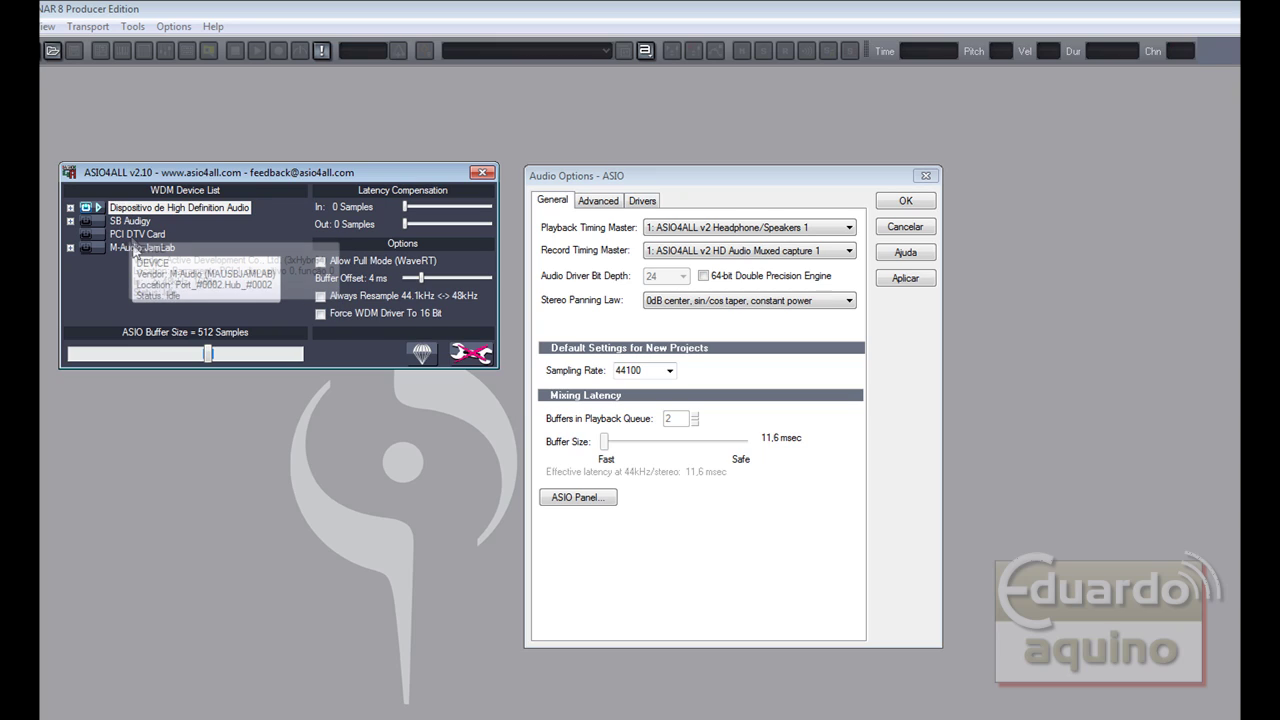
{"action": "left_click", "coordinate": [71, 208]}
{"action": "mouse_move", "coordinate": [145, 231]}
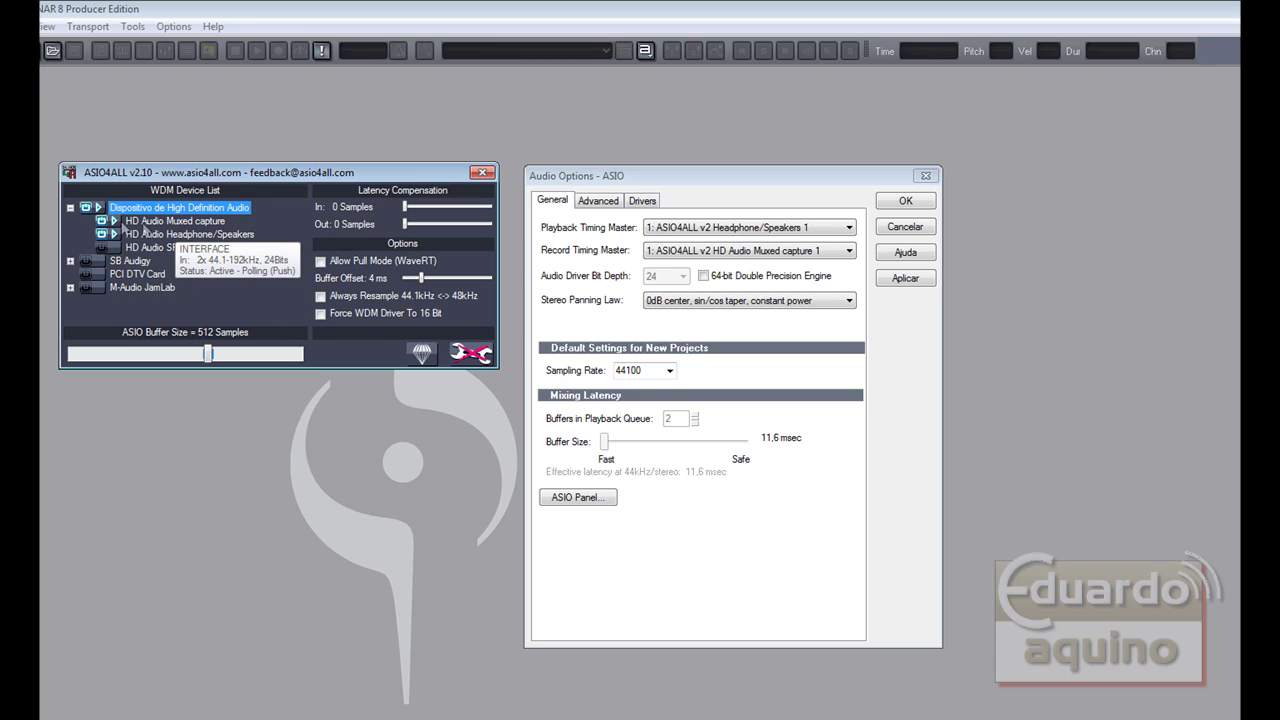
{"action": "mouse_move", "coordinate": [204, 252]}
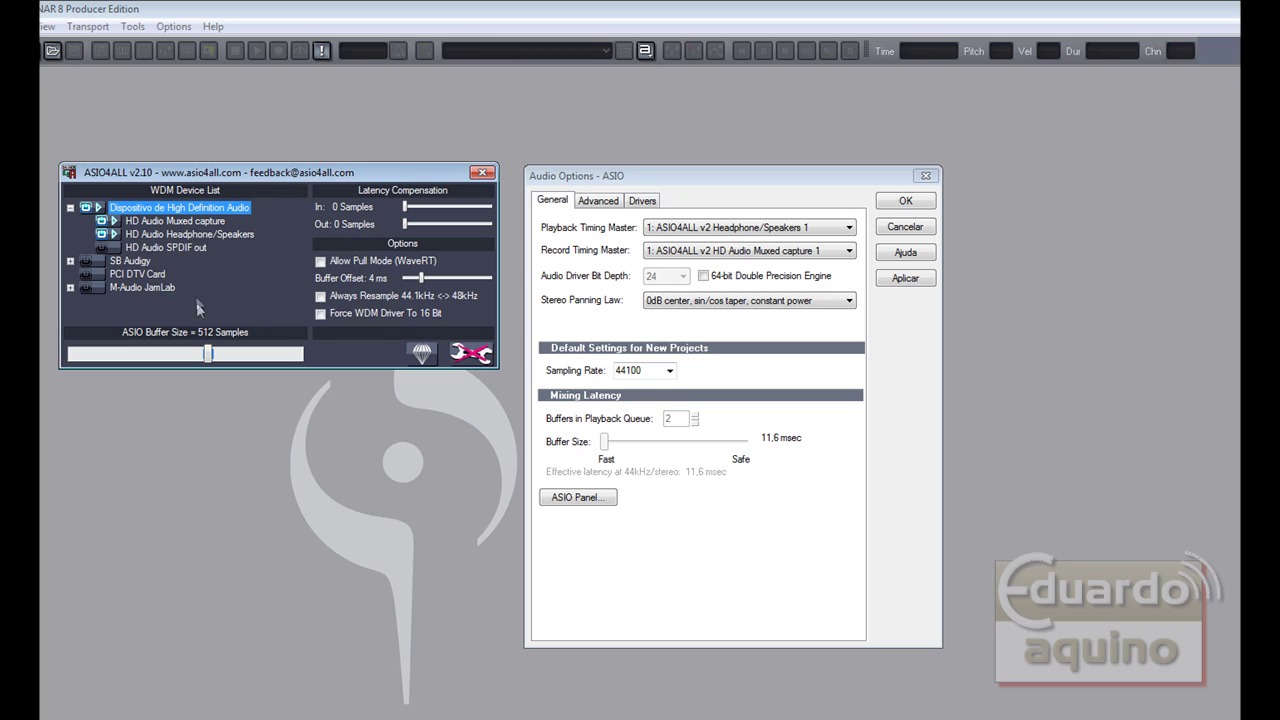
{"action": "left_click", "coordinate": [70, 207]}
Examine the inputs and outputs listed under the SB Audigy and M-Audio JamLab devices
{"action": "left_click", "coordinate": [71, 221]}
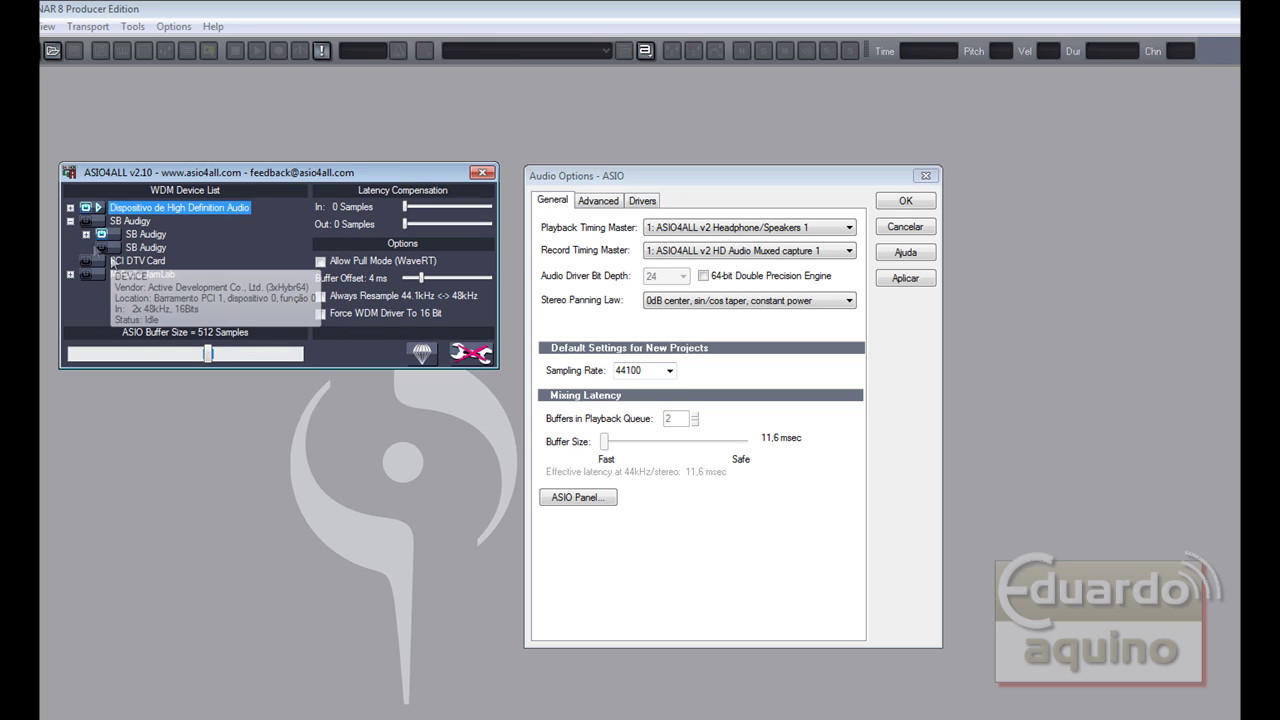
{"action": "left_click", "coordinate": [87, 234]}
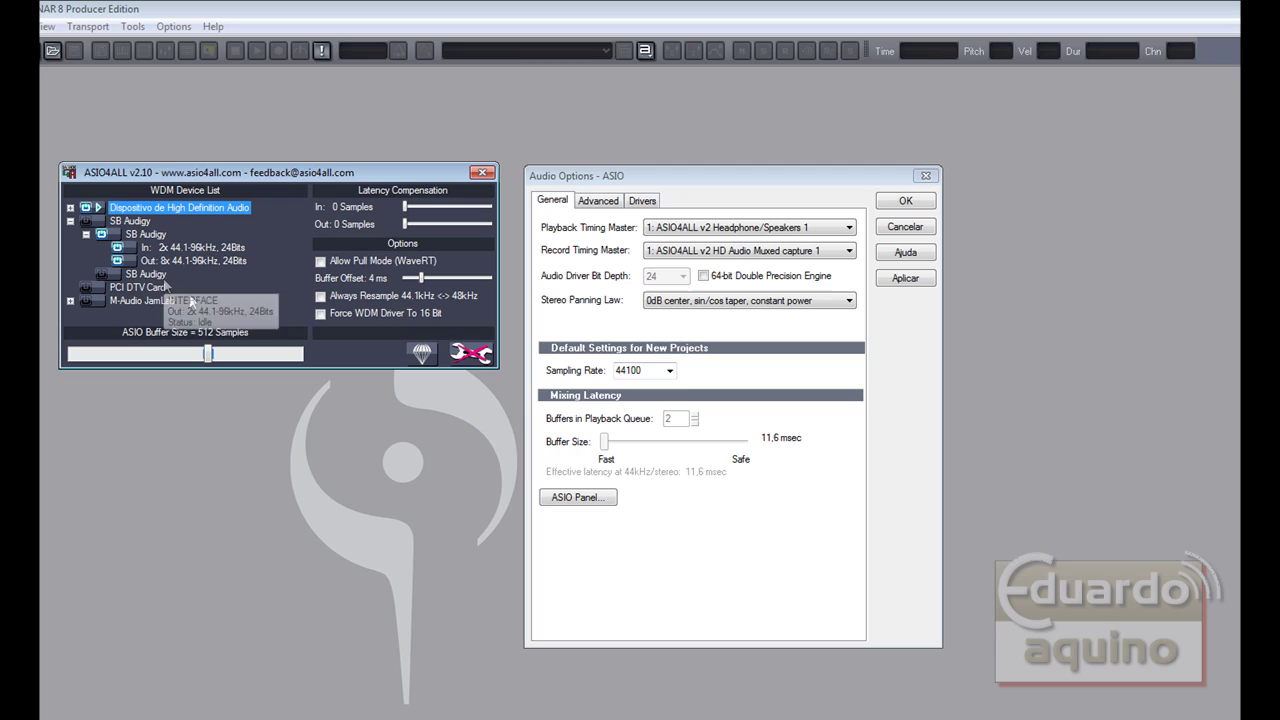
{"action": "left_click", "coordinate": [86, 233]}
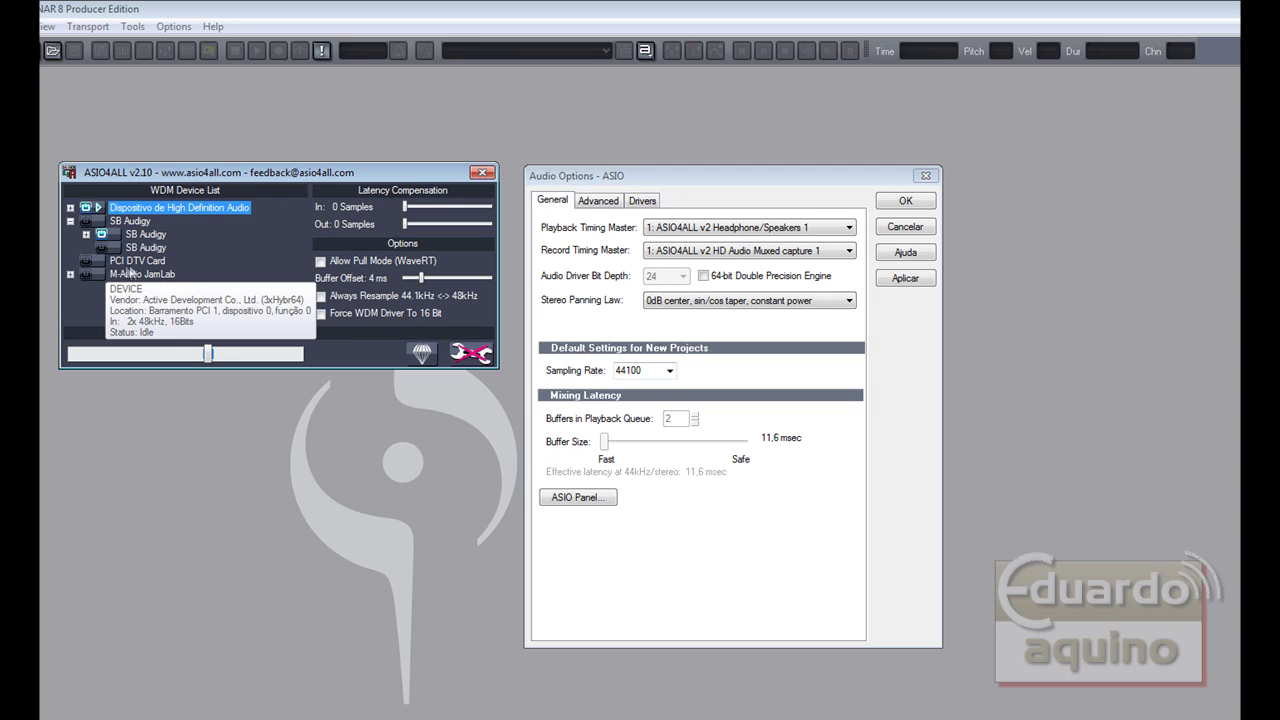
{"action": "left_click", "coordinate": [71, 274]}
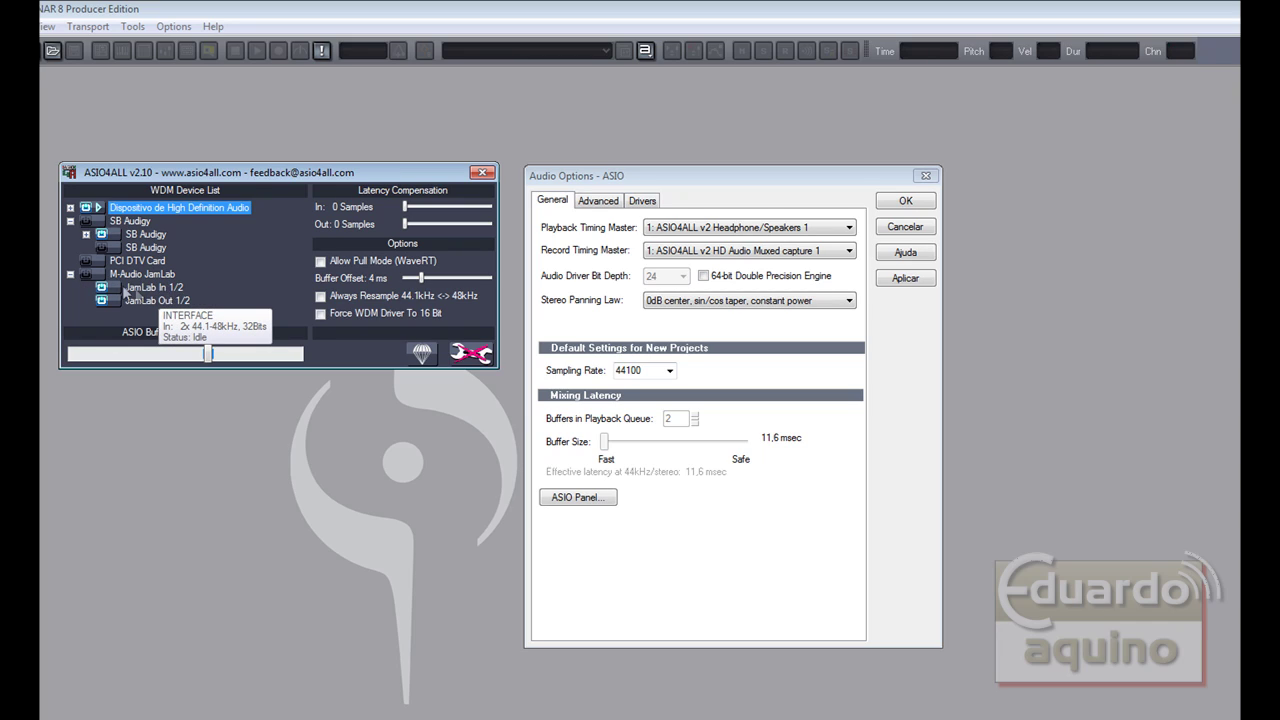
{"action": "left_click", "coordinate": [71, 274]}
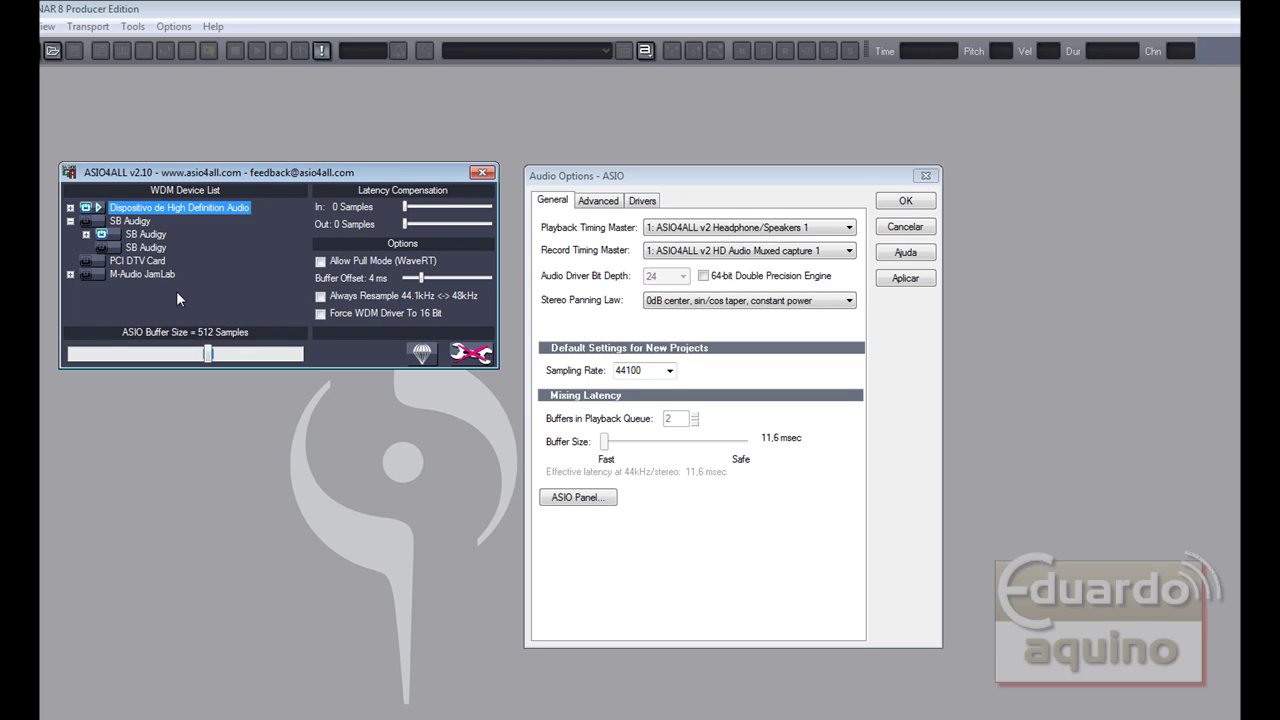